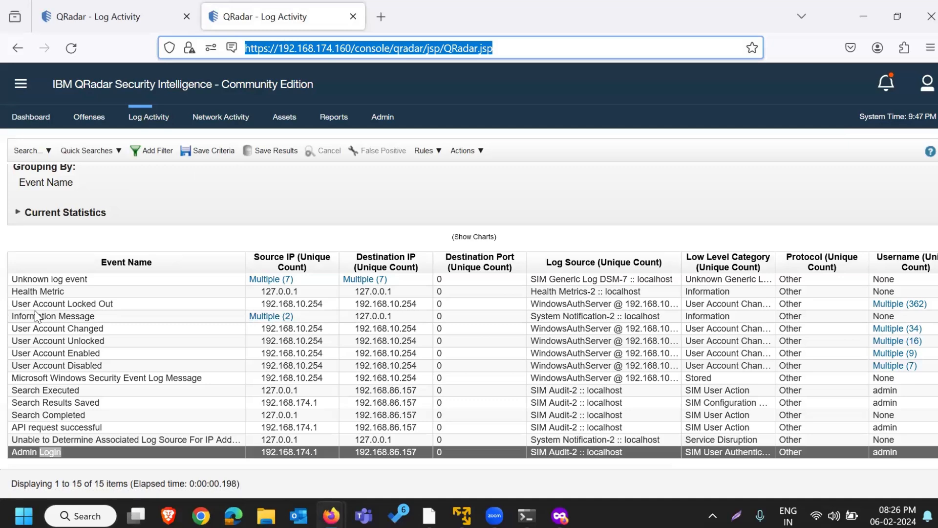
# Show the log activity for the last 15 minutes and review the listed event names.
pyautogui.scroll(2, 345, 258)
pyautogui.click(346, 243)
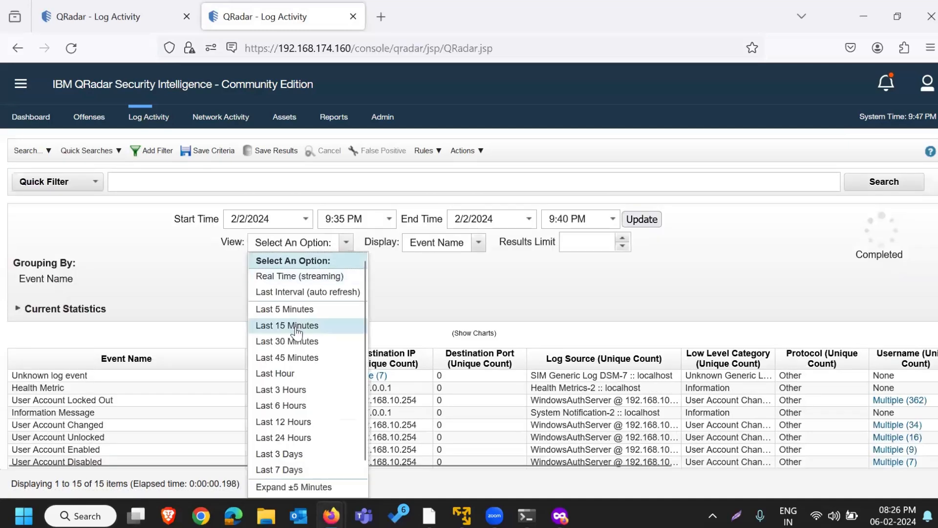
pyautogui.click(296, 326)
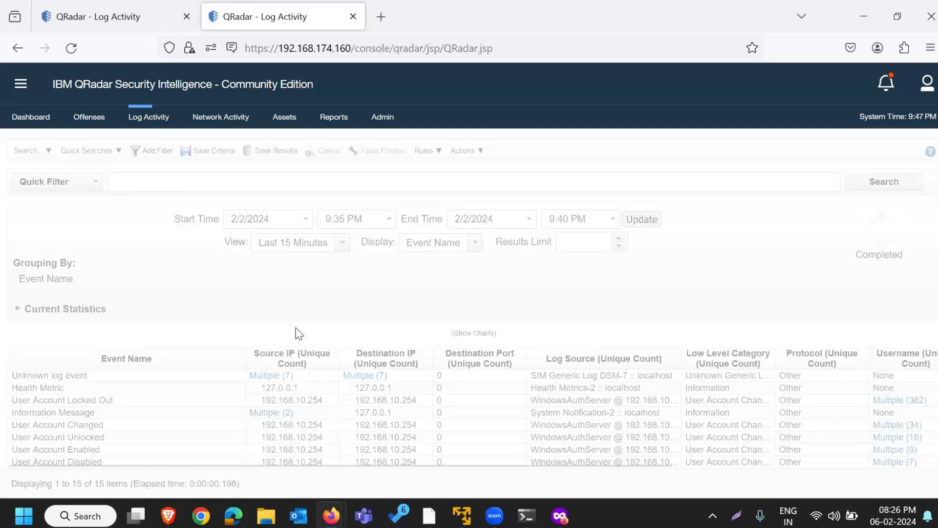
pyautogui.scroll(-2, 295, 328)
pyautogui.scroll(-1, 297, 327)
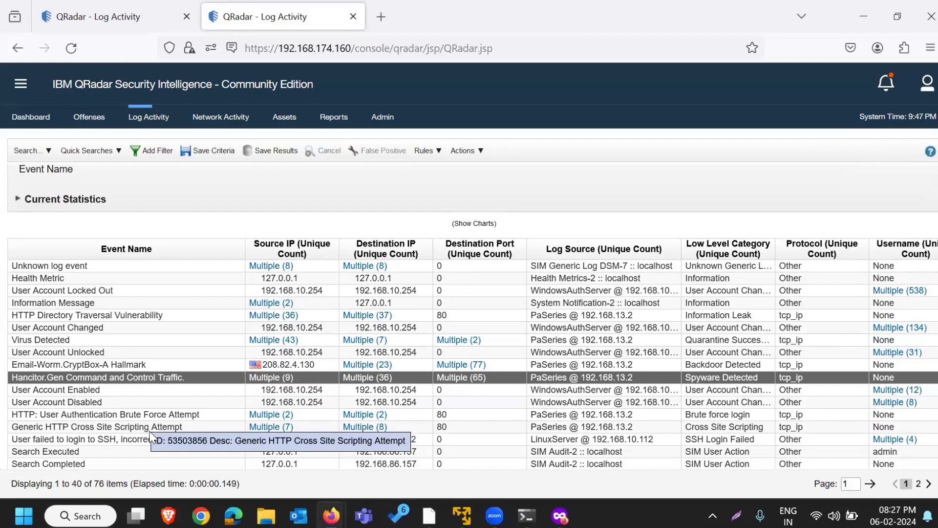
pyautogui.scroll(3, 106, 241)
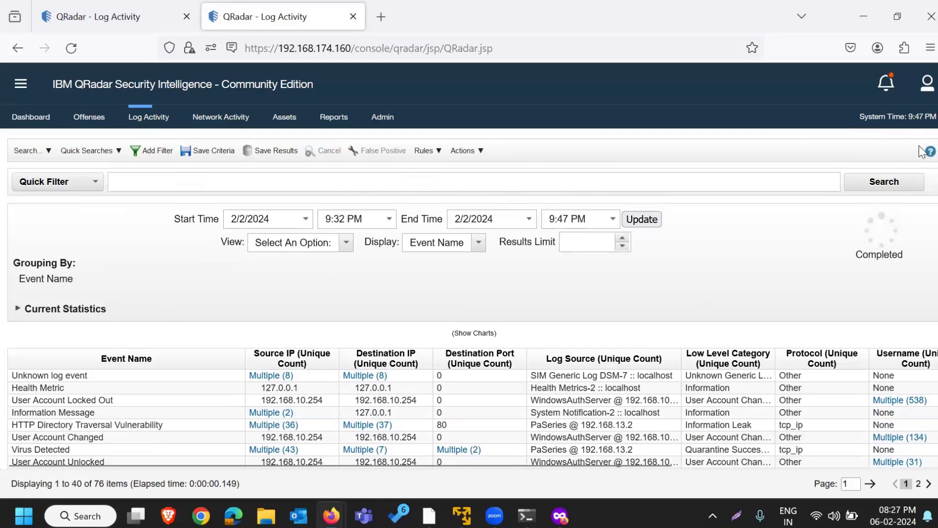
# Group the log activity results by Source IP.
pyautogui.click(276, 244)
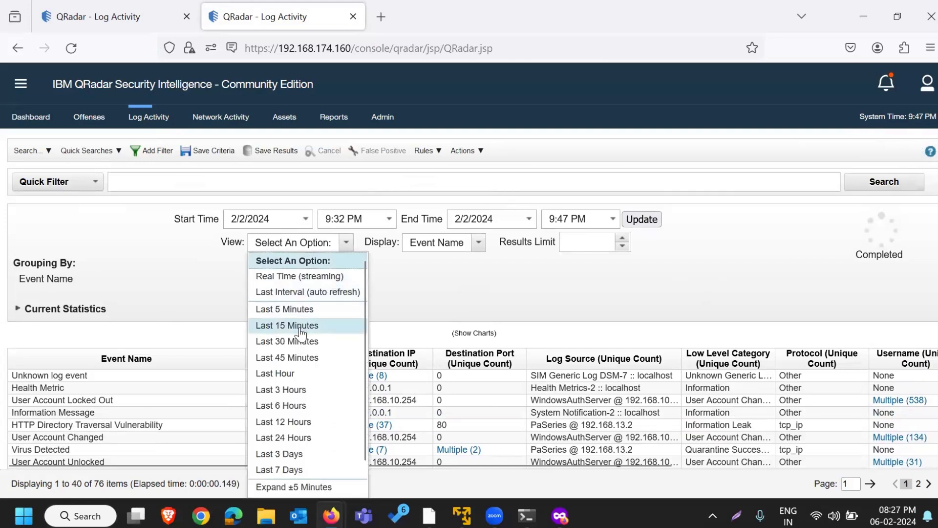
pyautogui.click(566, 303)
pyautogui.click(442, 244)
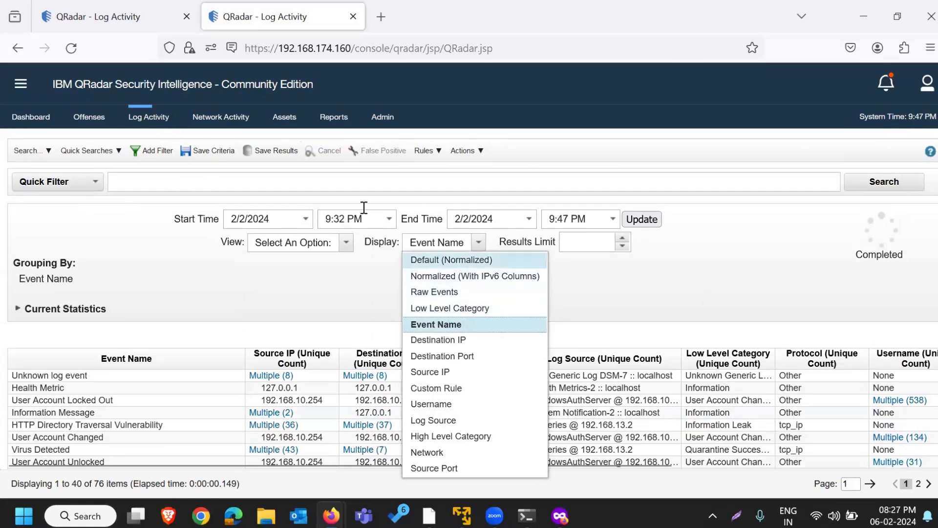
pyautogui.click(335, 277)
pyautogui.click(455, 246)
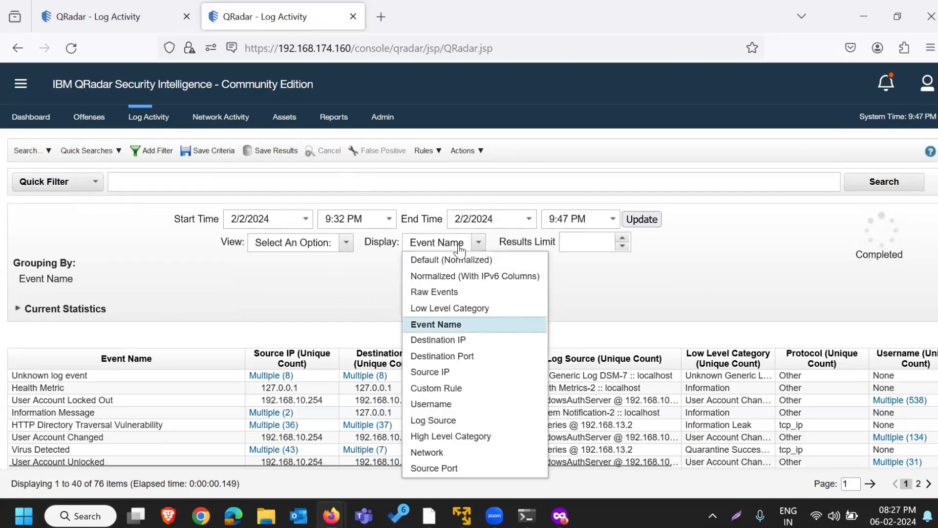
pyautogui.click(453, 374)
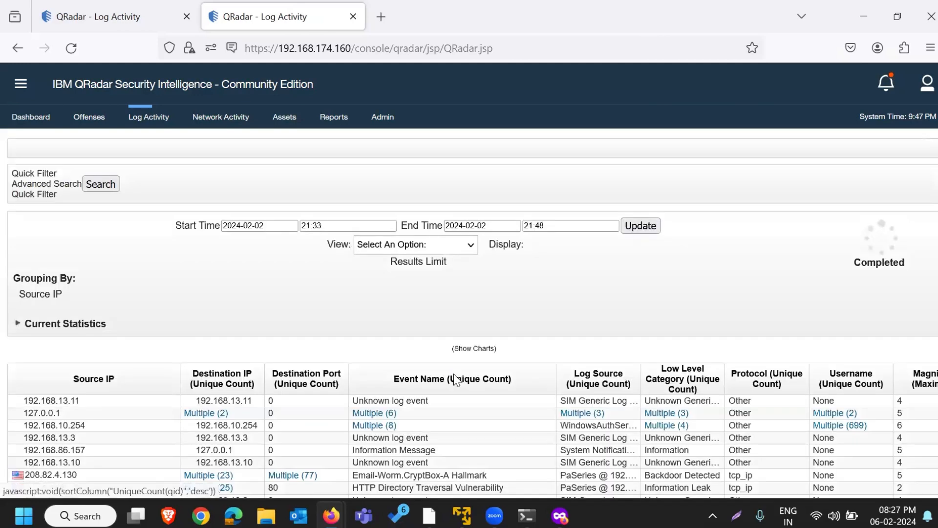
# Examine the source IPs in the grouped results, comparing 192.168.13.11 and 194.150.236.165 with their destinations and event counts.
pyautogui.scroll(-3, 398, 426)
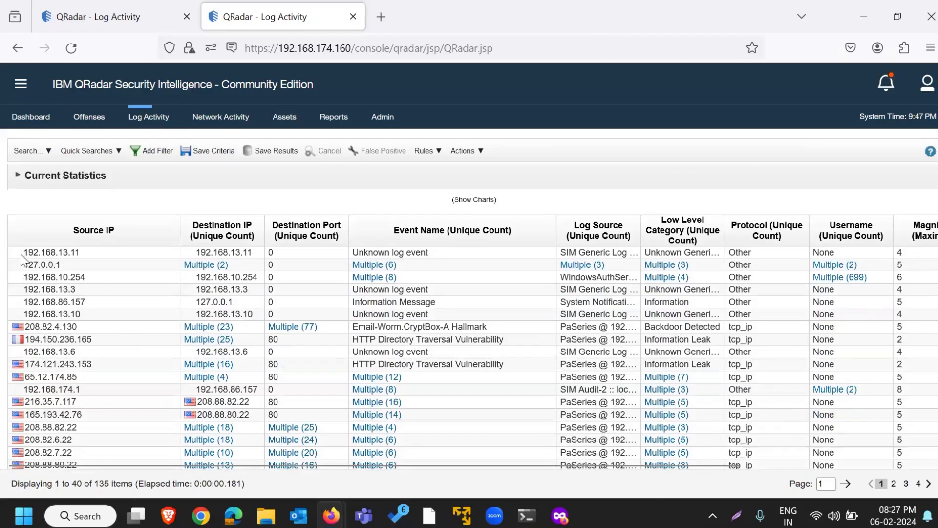
pyautogui.moveTo(23, 251); pyautogui.dragTo(73, 252)
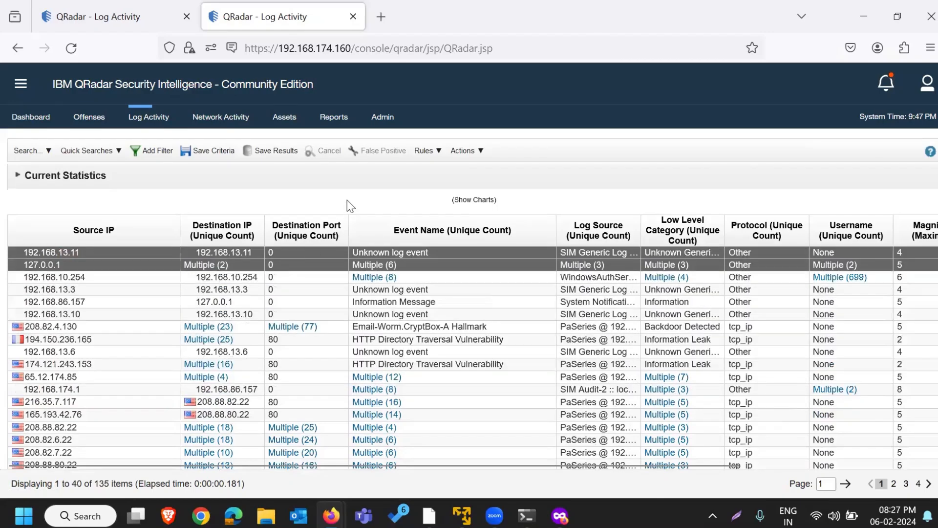
pyautogui.moveTo(26, 340); pyautogui.dragTo(96, 342)
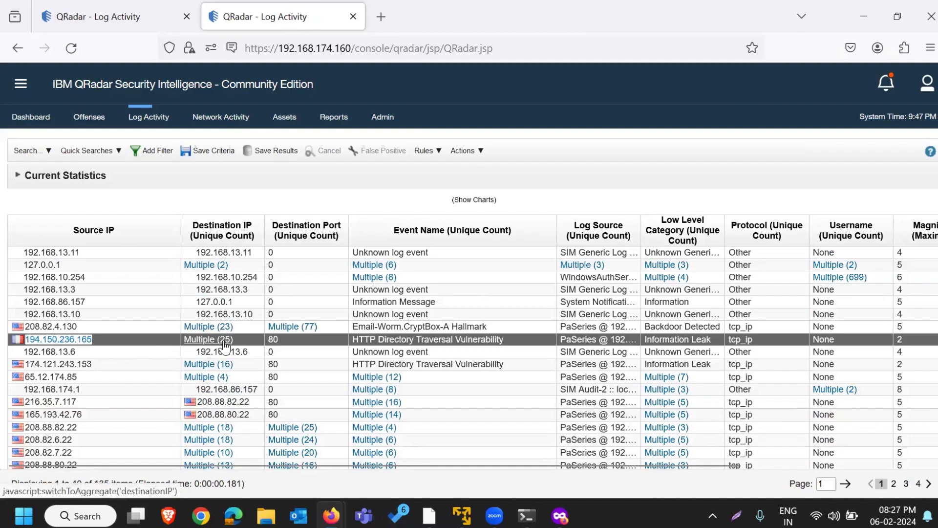
pyautogui.moveTo(297, 465); pyautogui.dragTo(636, 468)
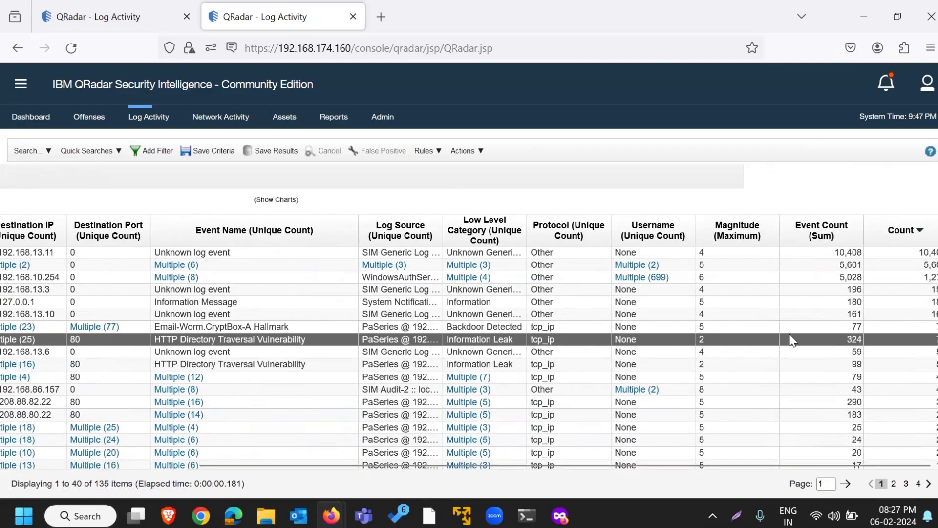
pyautogui.click(922, 252)
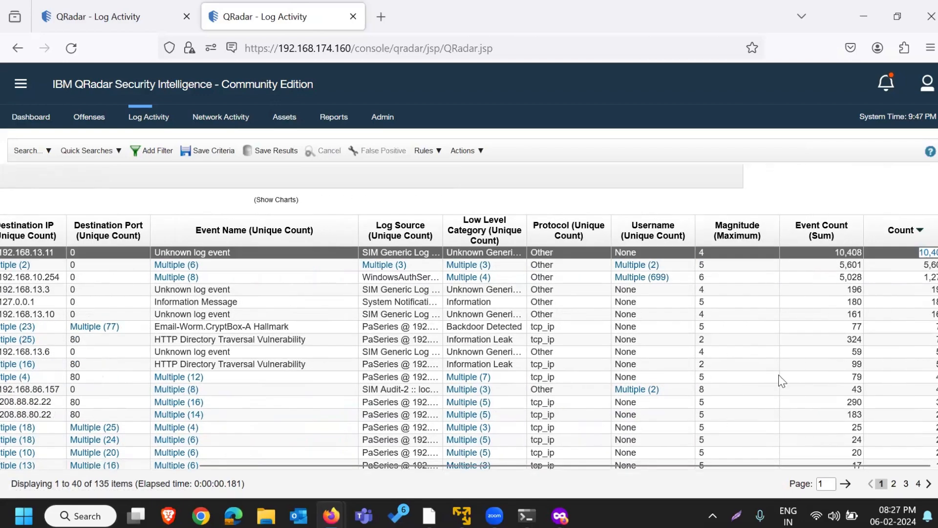
pyautogui.click(524, 457)
pyautogui.moveTo(521, 467); pyautogui.dragTo(122, 475)
pyautogui.click(48, 249)
pyautogui.moveTo(80, 253); pyautogui.dragTo(22, 253)
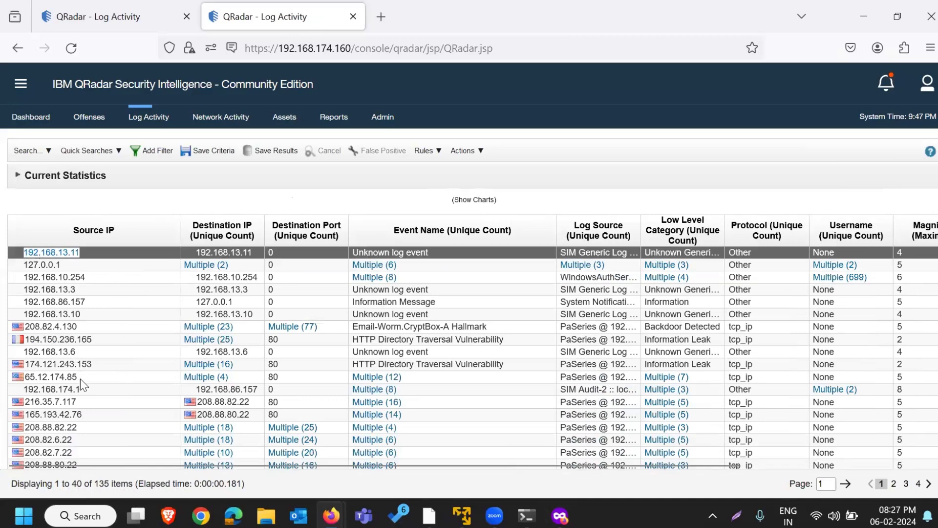
# Open the destination port breakdown for source IP 208.82.4.130, examine the listed ports, and close the breakdown.
pyautogui.moveTo(90, 327); pyautogui.dragTo(20, 328)
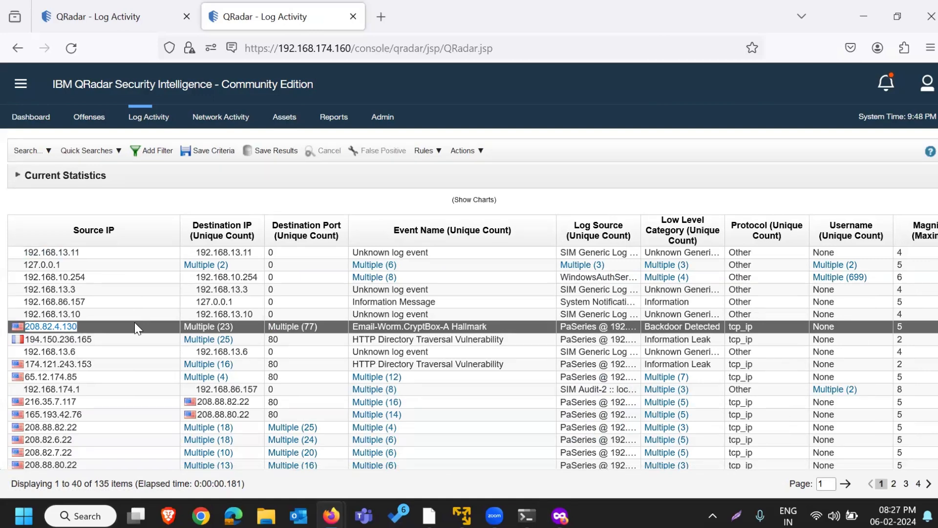
pyautogui.click(300, 328)
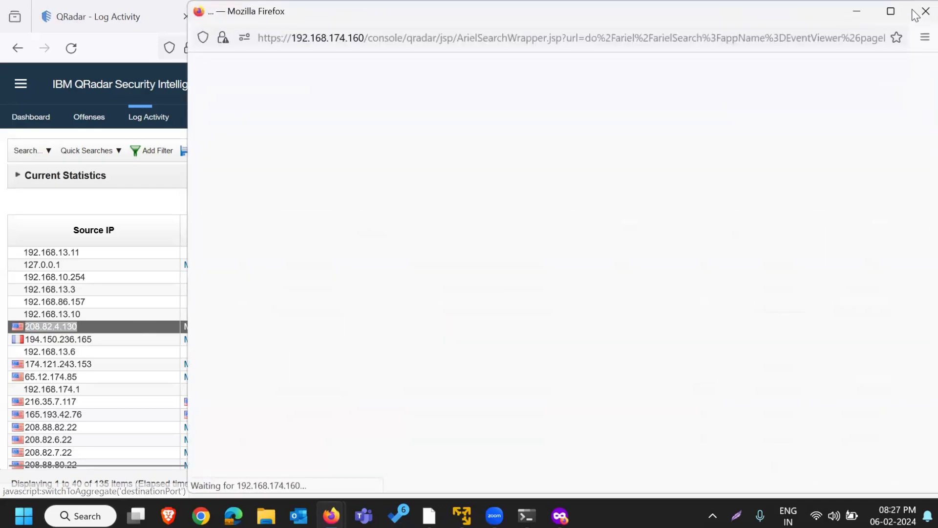
pyautogui.click(890, 10)
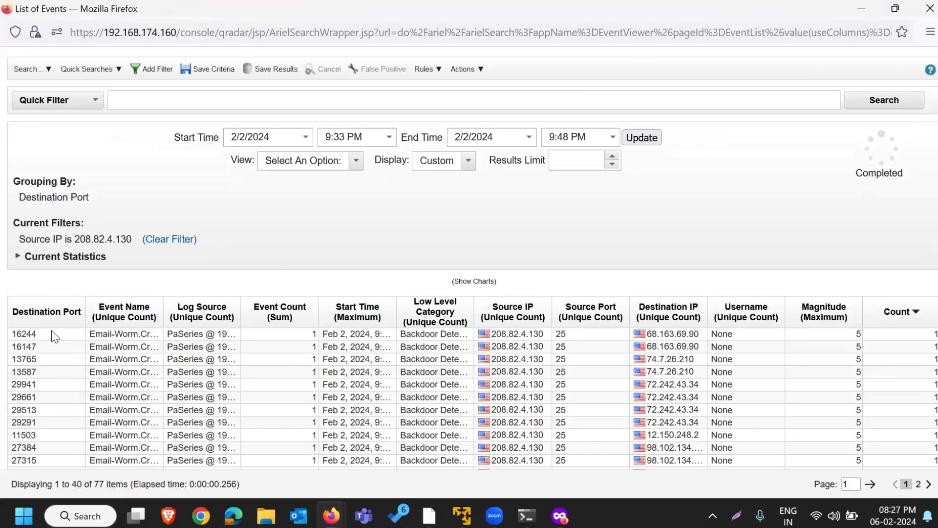
pyautogui.scroll(-2, 51, 331)
pyautogui.moveTo(15, 232); pyautogui.dragTo(45, 241)
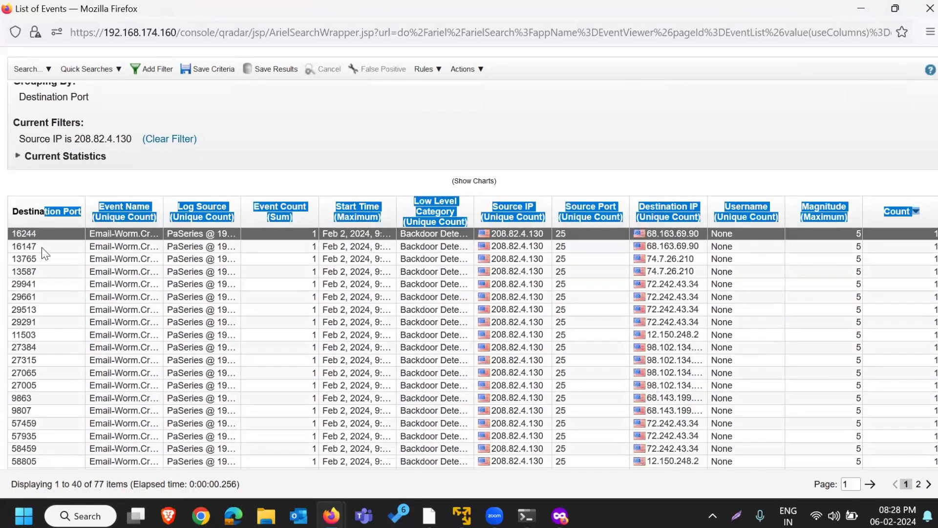
pyautogui.click(17, 259)
pyautogui.scroll(-6, 32, 378)
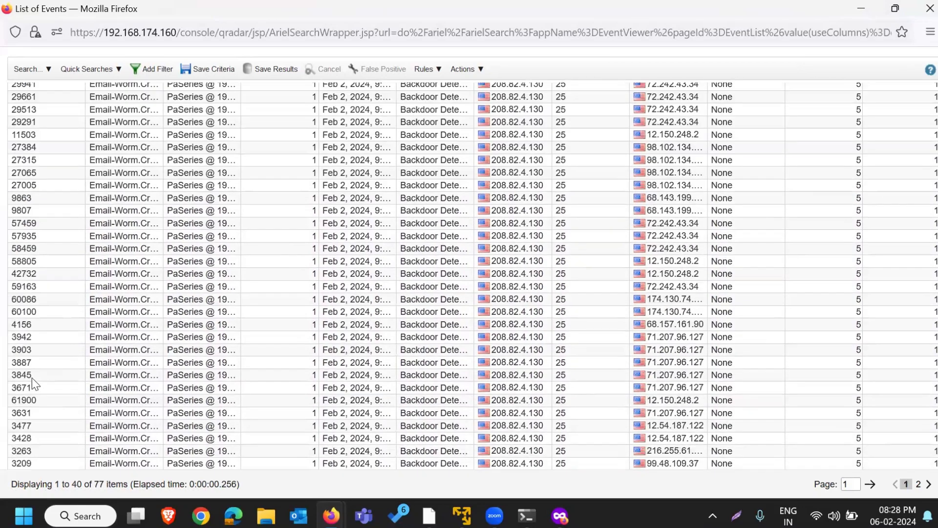
pyautogui.moveTo(122, 484); pyautogui.dragTo(126, 484)
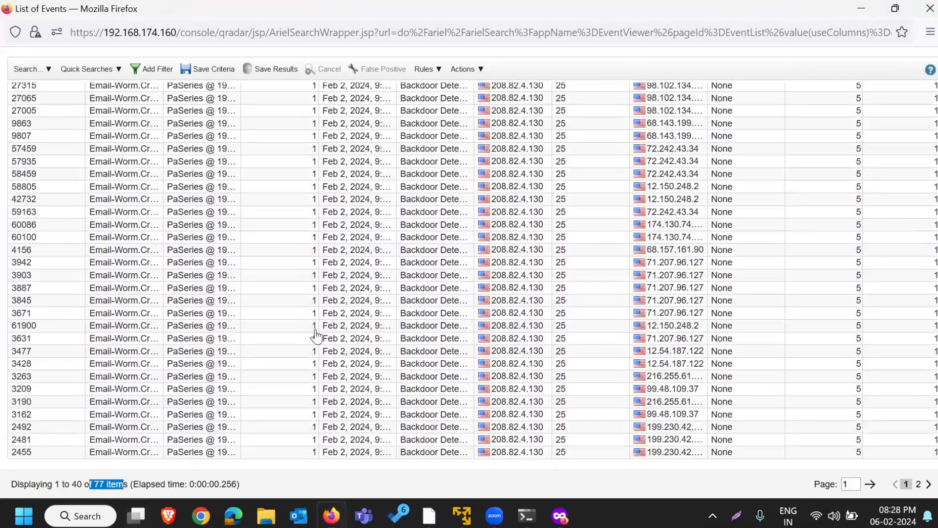
pyautogui.click(930, 8)
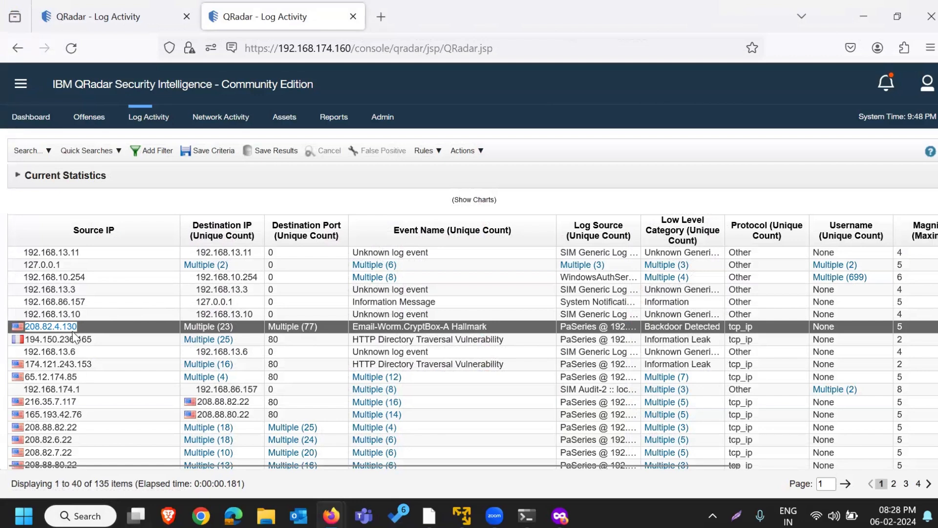
# Check the low level category of source IP 208.82.4.130, and regroup the log activity by Event Name.
pyautogui.moveTo(81, 323); pyautogui.dragTo(55, 328)
pyautogui.moveTo(701, 328); pyautogui.dragTo(659, 329)
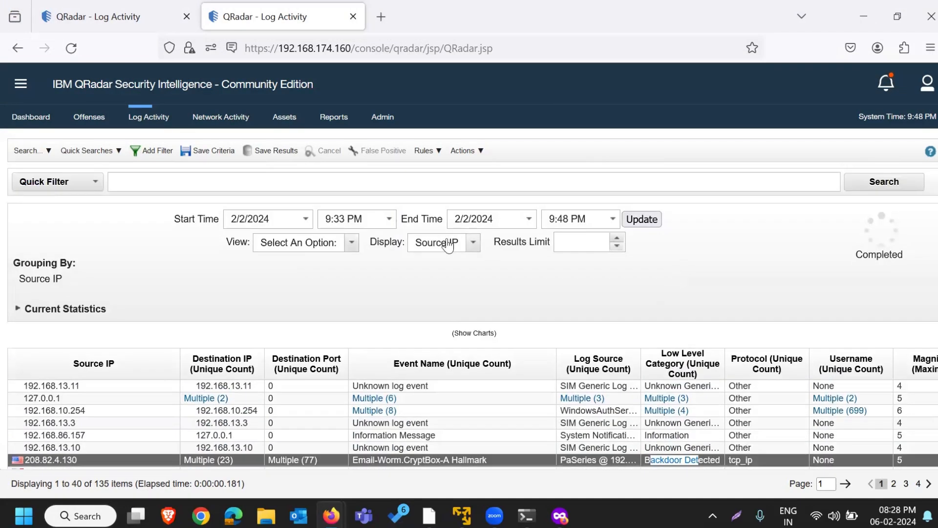
pyautogui.click(448, 244)
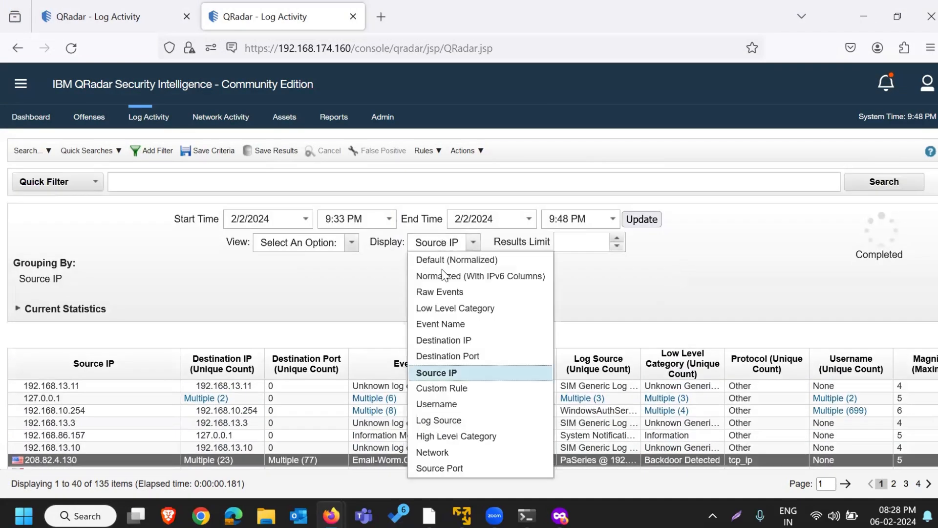
pyautogui.click(441, 322)
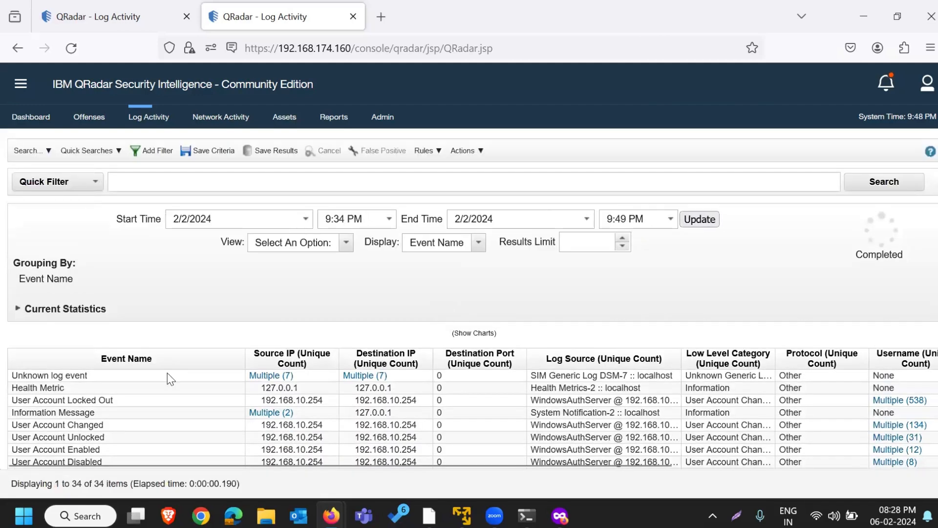
# Open the individual Virus Detected events in a maximized window and check the applied event name filter.
pyautogui.scroll(-3, 167, 374)
pyautogui.doubleClick(56, 373)
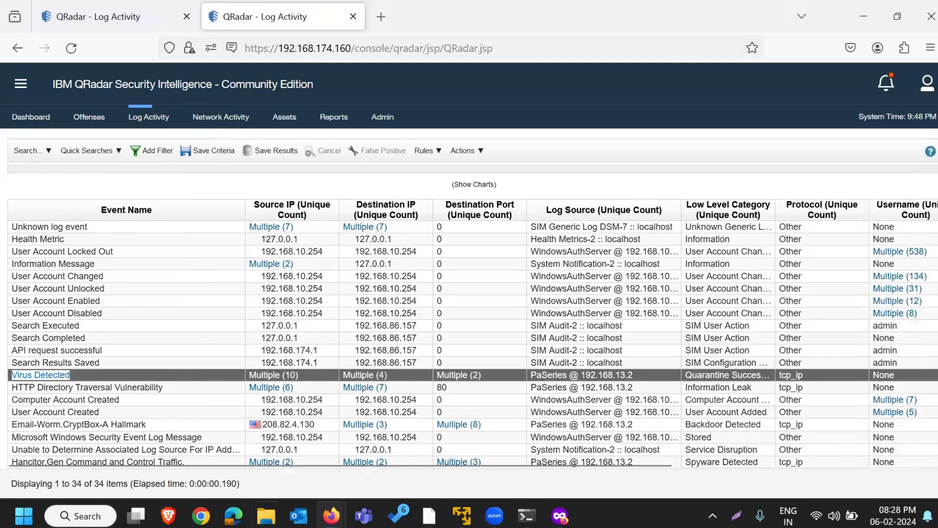
pyautogui.moveTo(331, 516)
pyautogui.click(488, 430)
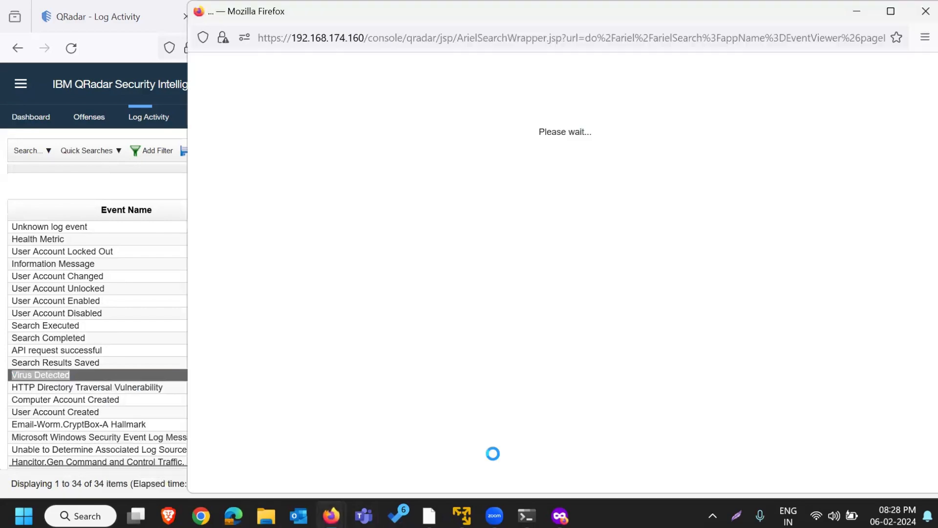
pyautogui.click(893, 8)
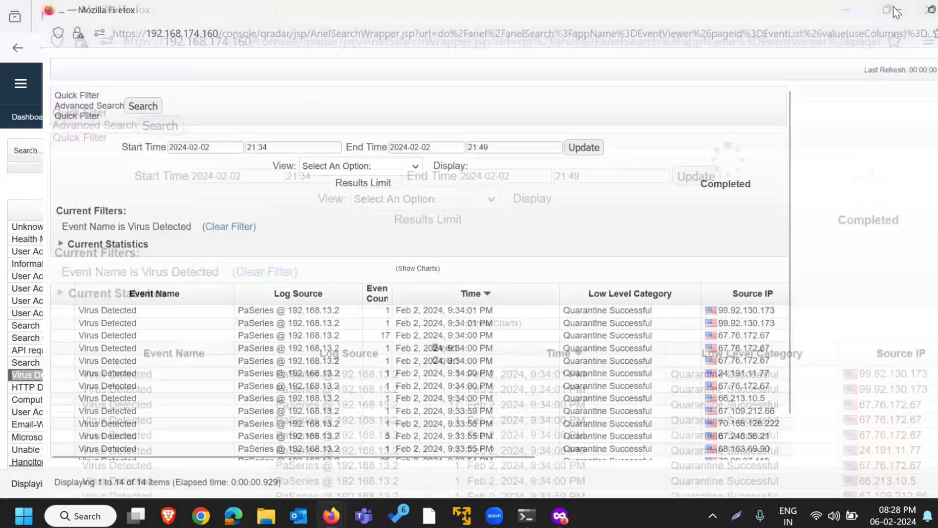
pyautogui.moveTo(896, 11)
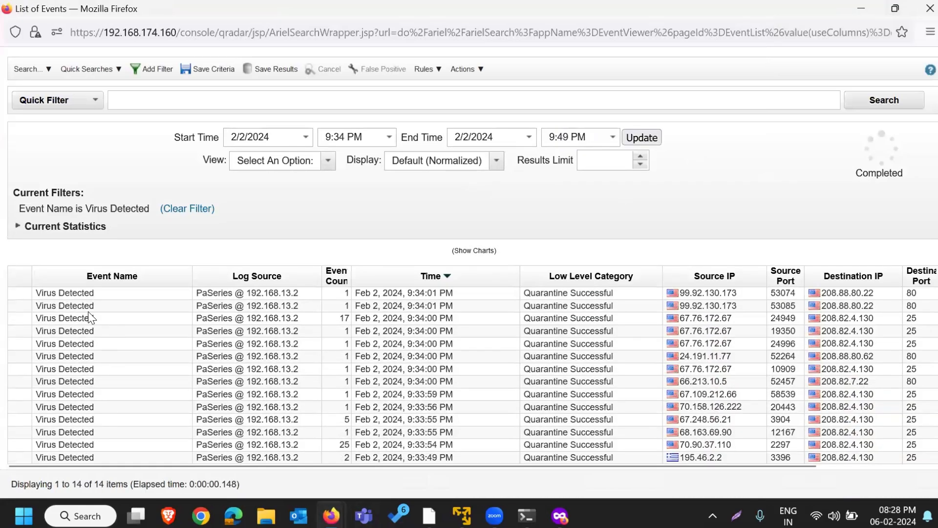
pyautogui.moveTo(36, 292); pyautogui.dragTo(100, 290)
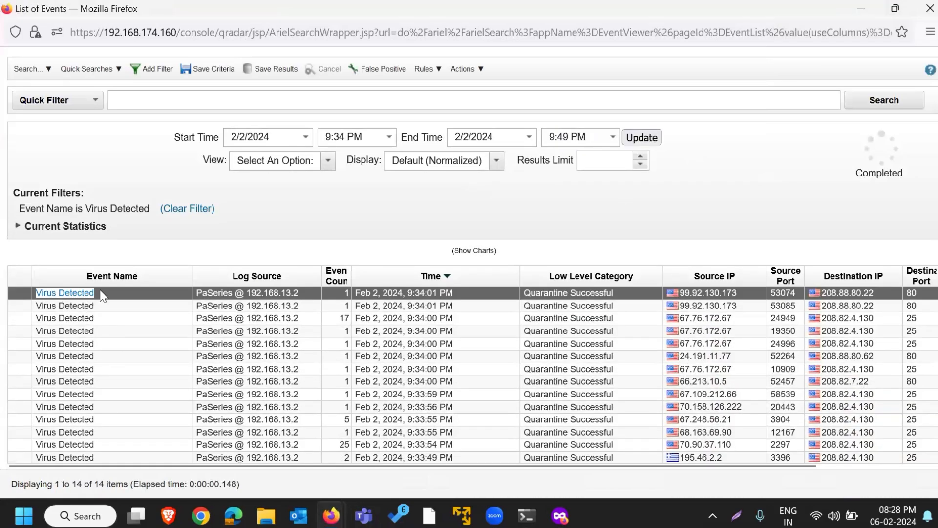
pyautogui.moveTo(20, 208); pyautogui.dragTo(125, 204)
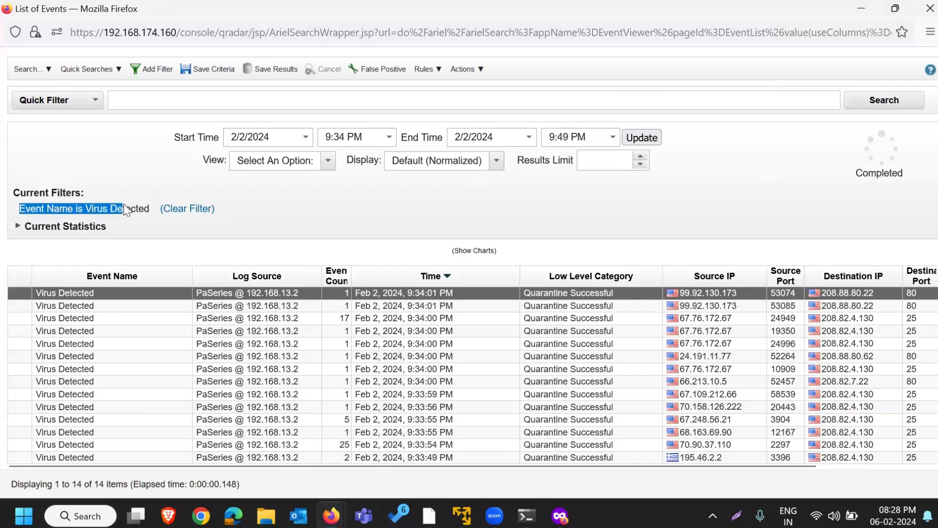
pyautogui.click(118, 216)
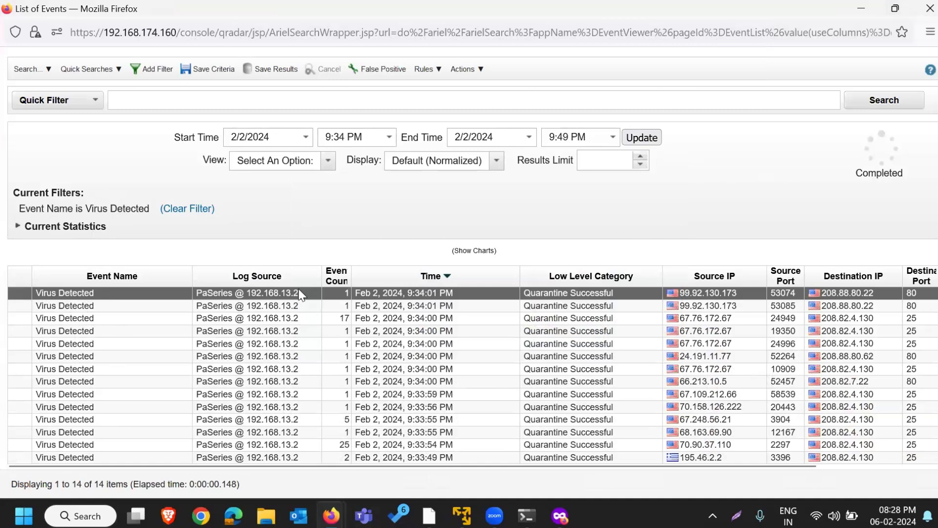
# Group the Virus Detected events by Source IP and inspect the destination port for 67.76.172.67.
pyautogui.click(420, 162)
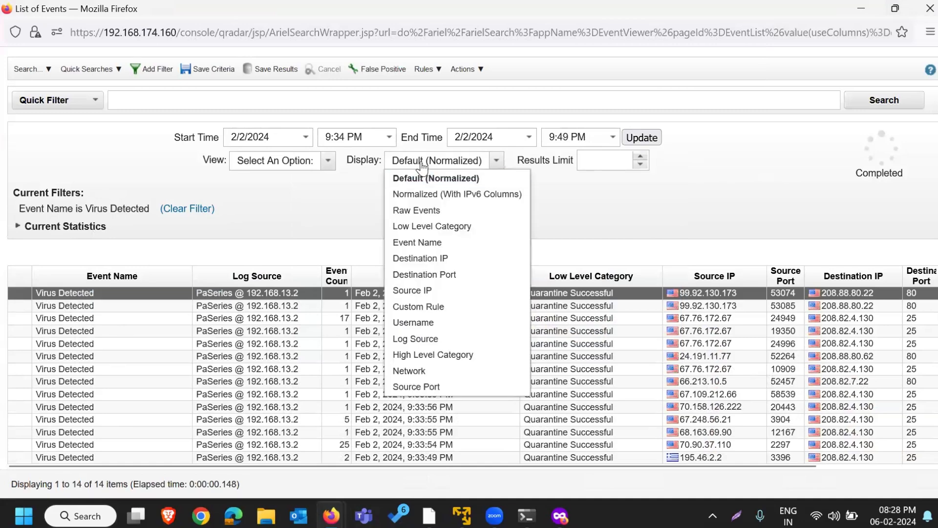
pyautogui.click(430, 291)
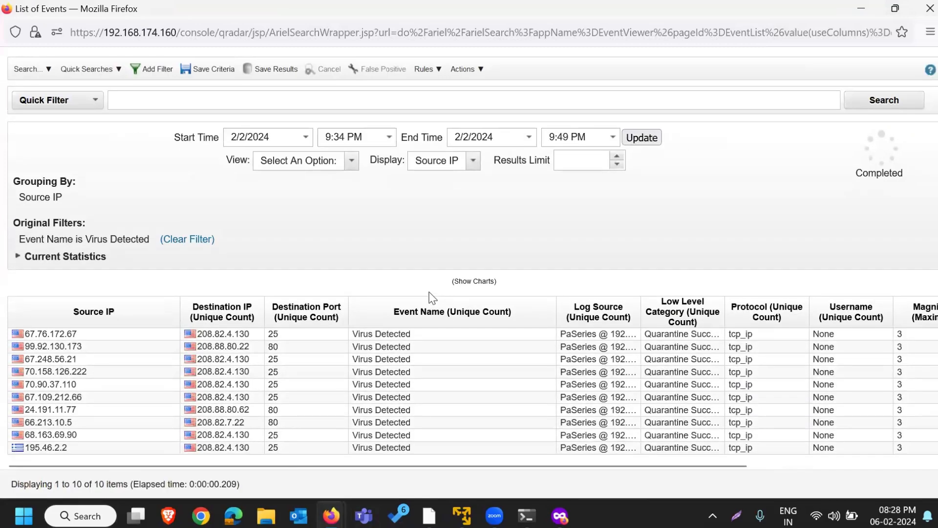
pyautogui.click(80, 336)
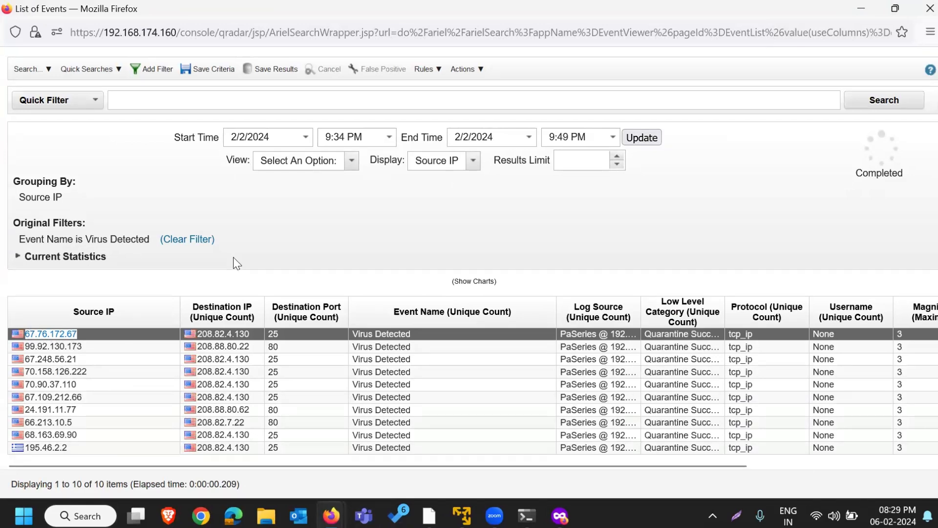
pyautogui.click(273, 335)
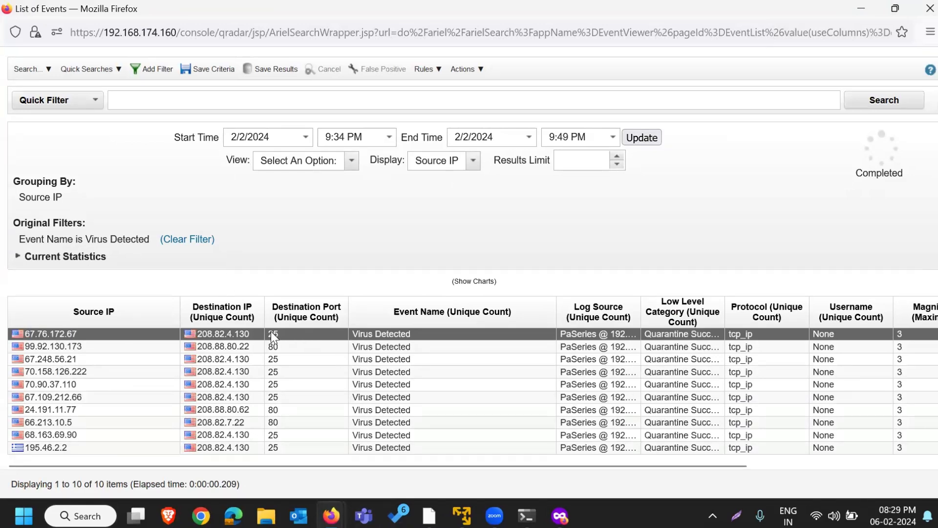
# Compare the event counts of the source IPs in the grouped Virus Detected list.
pyautogui.moveTo(231, 333); pyautogui.dragTo(830, 484)
pyautogui.click(831, 426)
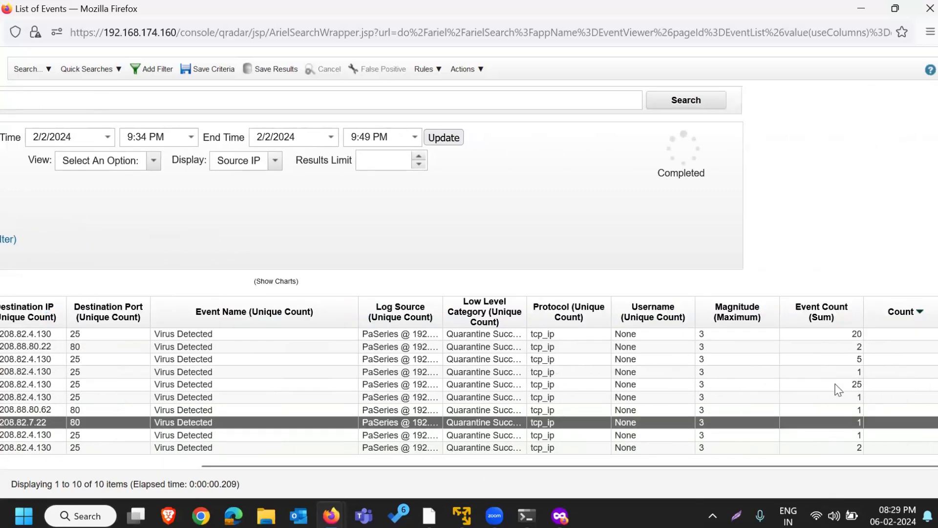
pyautogui.moveTo(838, 382); pyautogui.dragTo(857, 380)
pyautogui.moveTo(835, 332); pyautogui.dragTo(853, 323)
pyautogui.moveTo(648, 466); pyautogui.dragTo(391, 469)
# Open the Virus Detected events for source IP 67.76.172.67 in a maximized window and open the event with source port 24949.
pyautogui.doubleClick(57, 333)
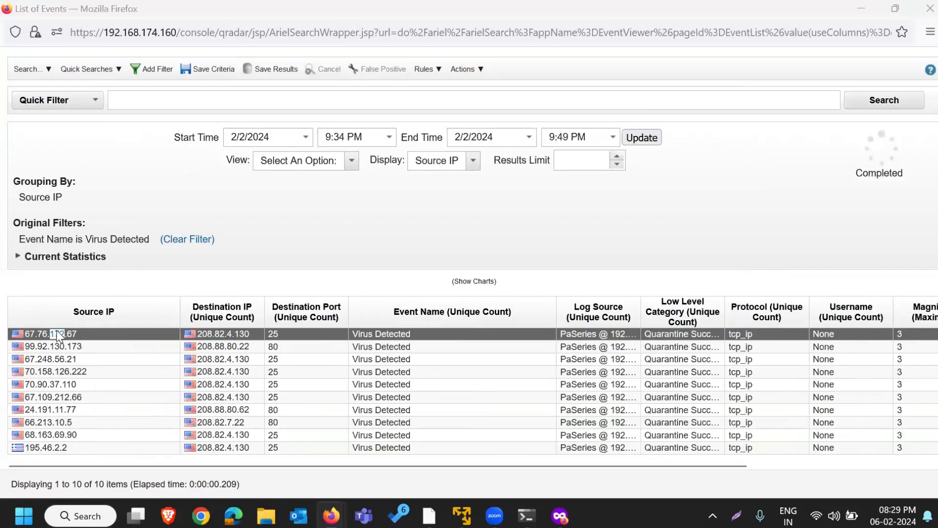
pyautogui.click(892, 12)
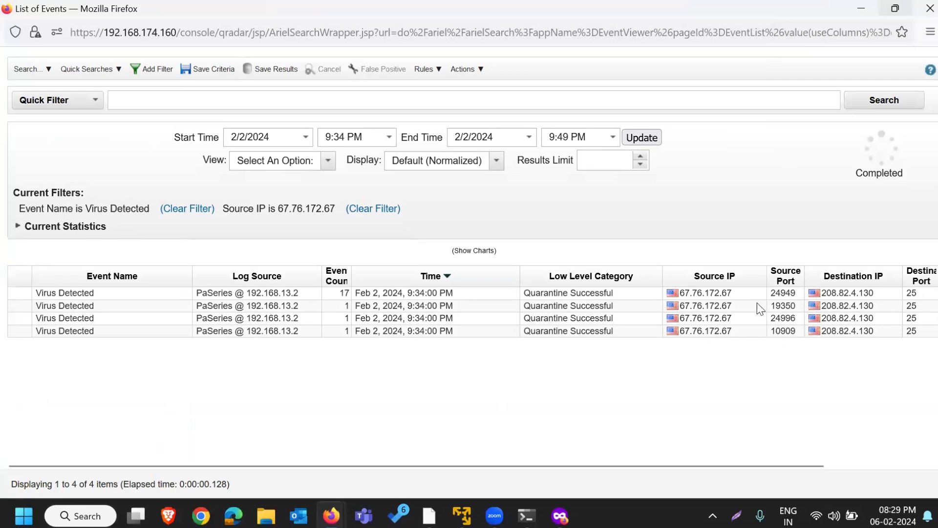
pyautogui.click(712, 292)
pyautogui.doubleClick(716, 292)
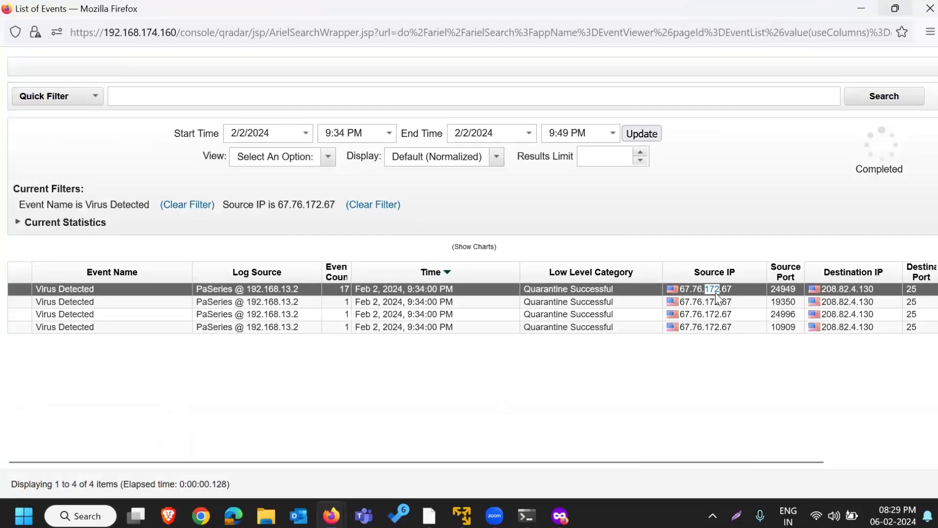
# Examine the event's payload, focusing on the denied file name and the worm signature.
pyautogui.scroll(-2, 70, 279)
pyautogui.scroll(-4, 70, 279)
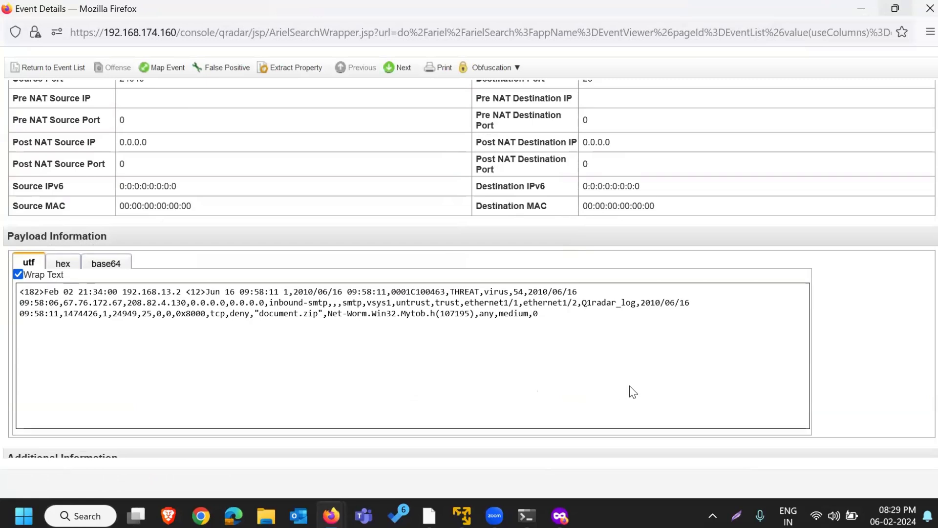
pyautogui.scroll(1, 629, 386)
pyautogui.moveTo(543, 374); pyautogui.dragTo(217, 352)
pyautogui.click(386, 406)
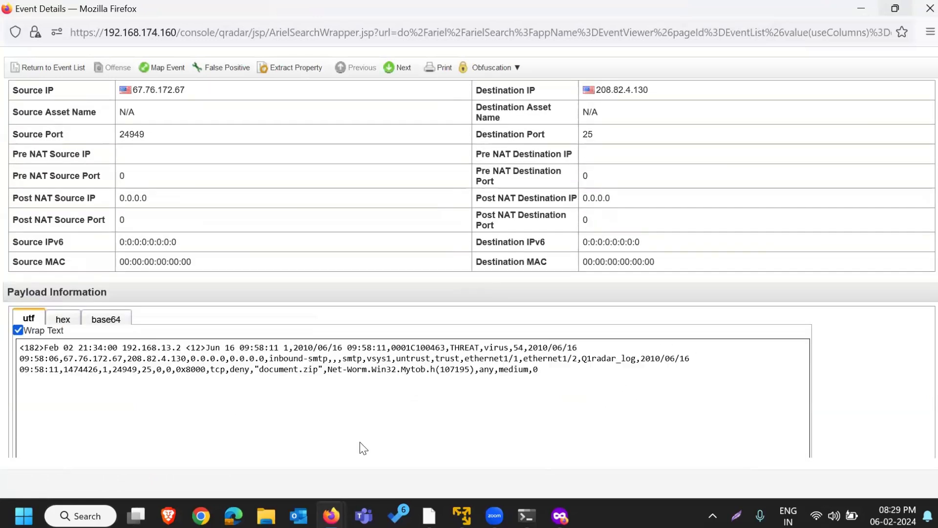
pyautogui.moveTo(274, 369); pyautogui.dragTo(496, 369)
pyautogui.click(445, 415)
# Review the event's source and destination information alongside the denied file name in its payload.
pyautogui.scroll(5, 445, 415)
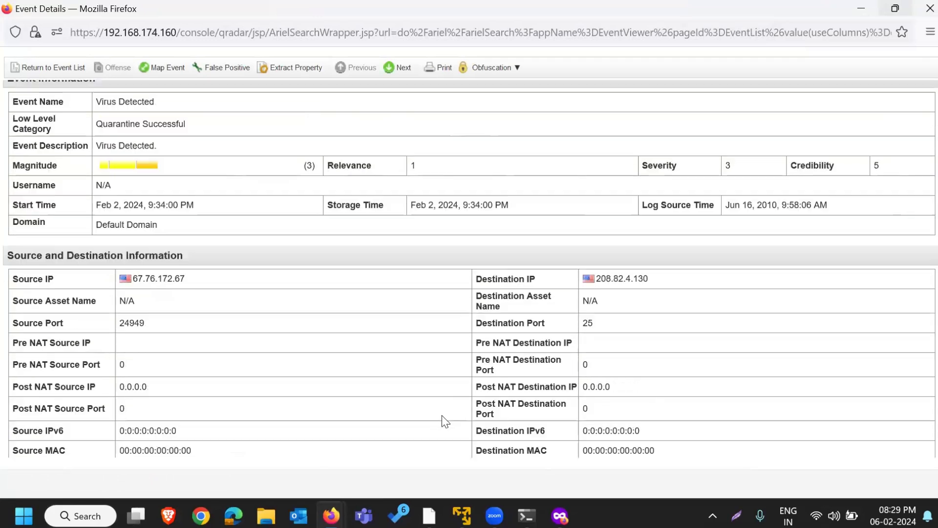
pyautogui.scroll(-1, 143, 297)
pyautogui.scroll(-3, 143, 297)
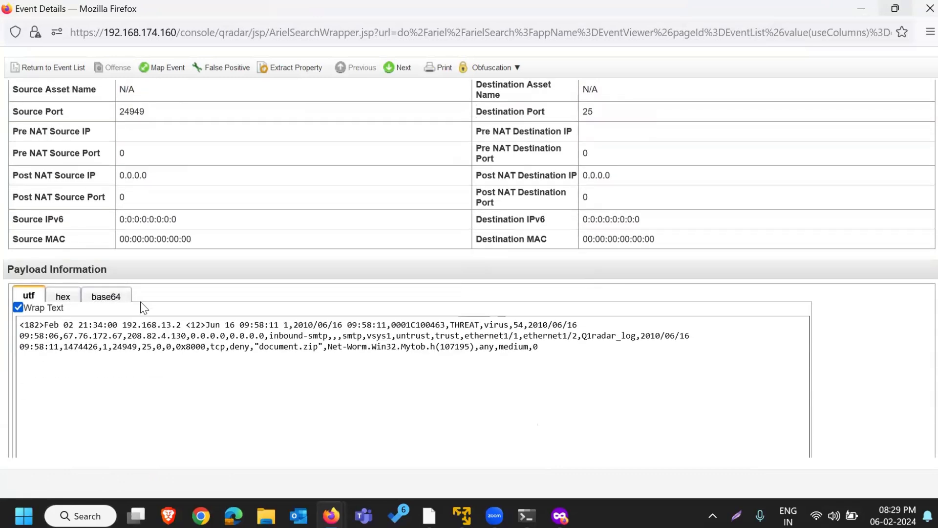
pyautogui.scroll(4, 264, 295)
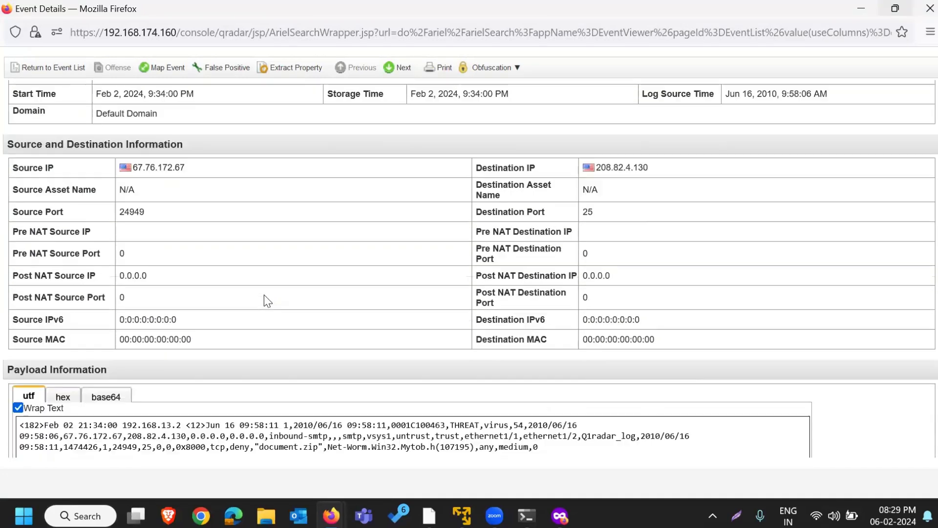
pyautogui.scroll(-3, 271, 301)
pyautogui.moveTo(260, 370); pyautogui.dragTo(477, 373)
pyautogui.click(422, 386)
pyautogui.scroll(5, 410, 388)
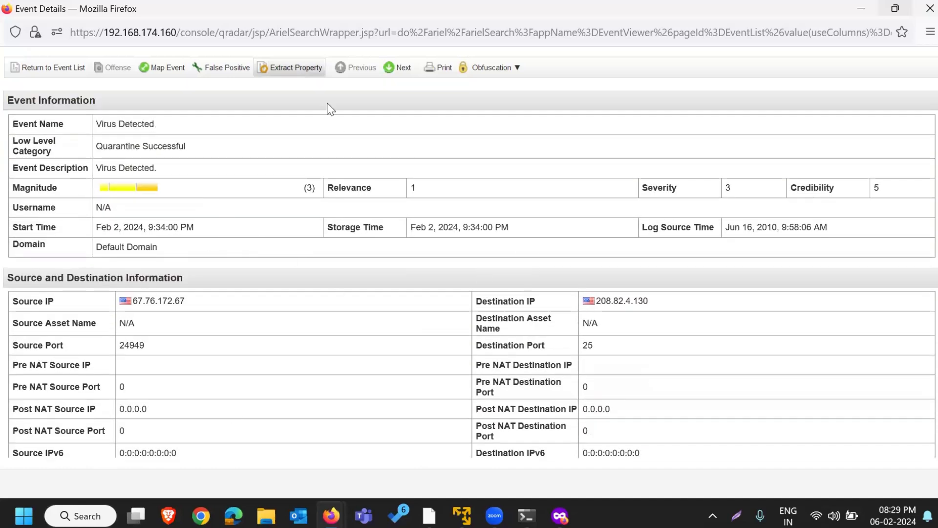
# Open Extract Property for the document.zip event in a maximized window, examine the file name in its test payload, and minimize the window.
pyautogui.click(293, 68)
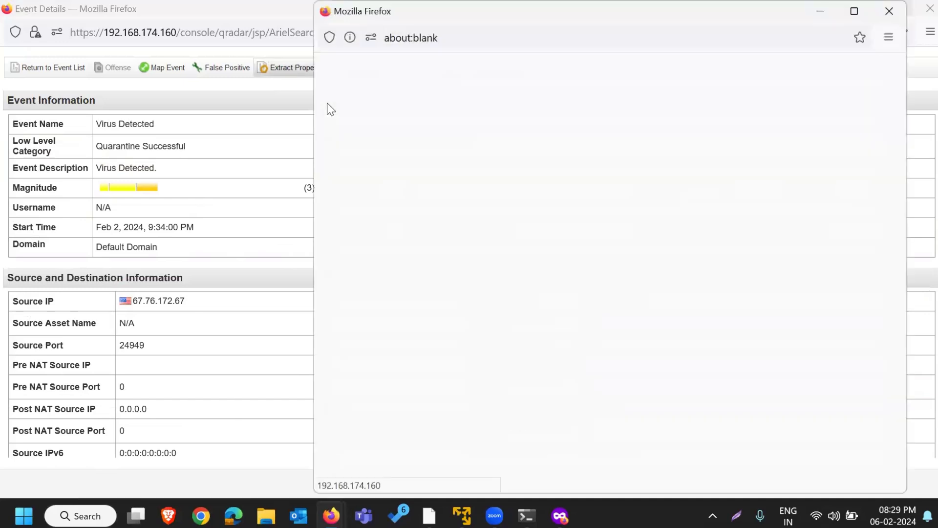
pyautogui.click(856, 12)
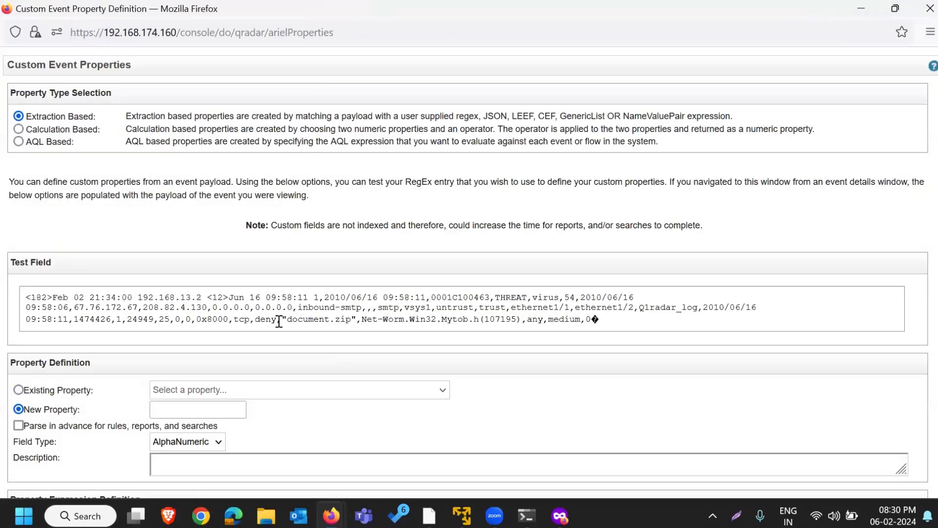
pyautogui.moveTo(287, 323)
pyautogui.mouseDown()
pyautogui.moveTo(352, 322)
pyautogui.moveTo(279, 321)
pyautogui.moveTo(291, 320)
pyautogui.mouseUp()
pyautogui.moveTo(288, 320); pyautogui.dragTo(351, 320)
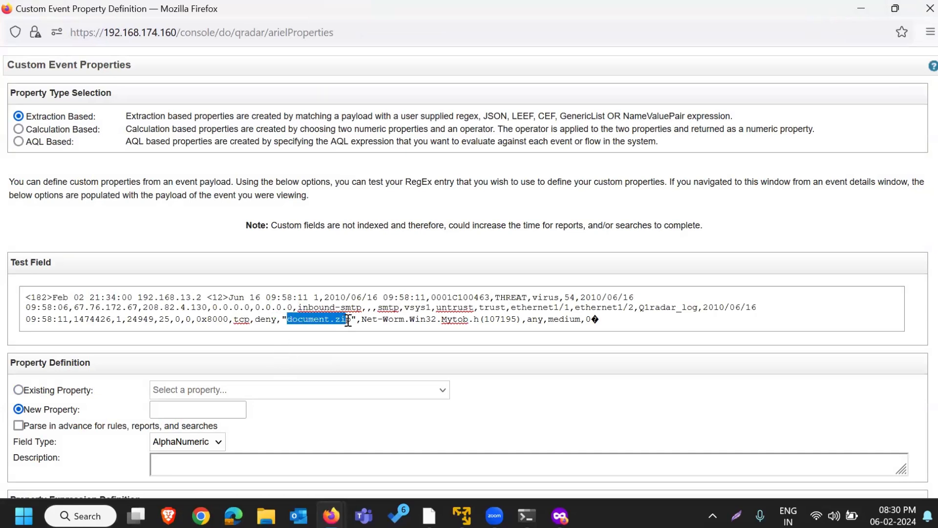
pyautogui.click(347, 320)
pyautogui.scroll(-5, 267, 332)
pyautogui.scroll(5, 279, 301)
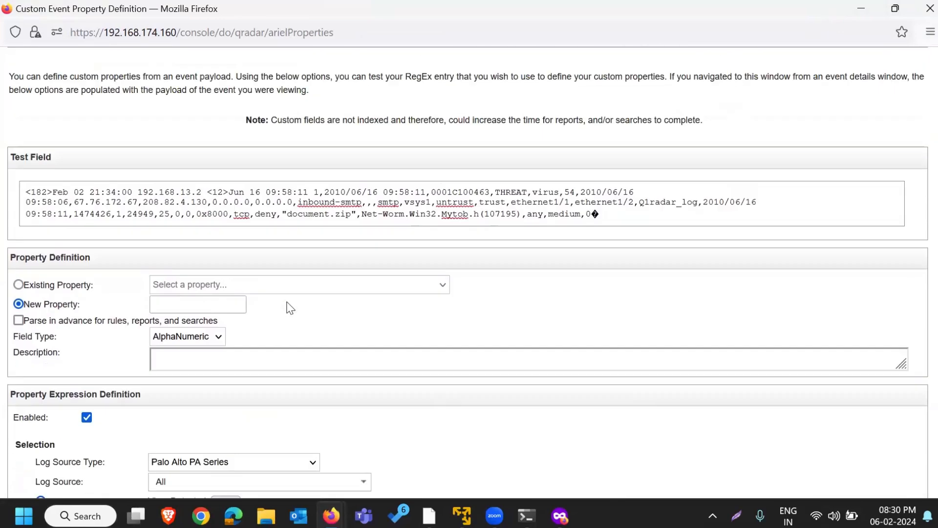
pyautogui.moveTo(633, 323); pyautogui.dragTo(19, 295)
pyautogui.click(155, 331)
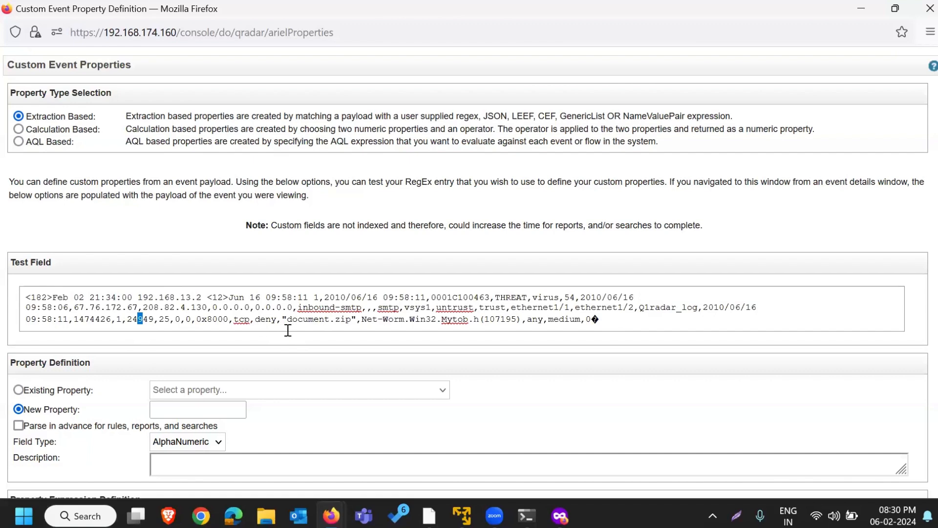
pyautogui.click(861, 8)
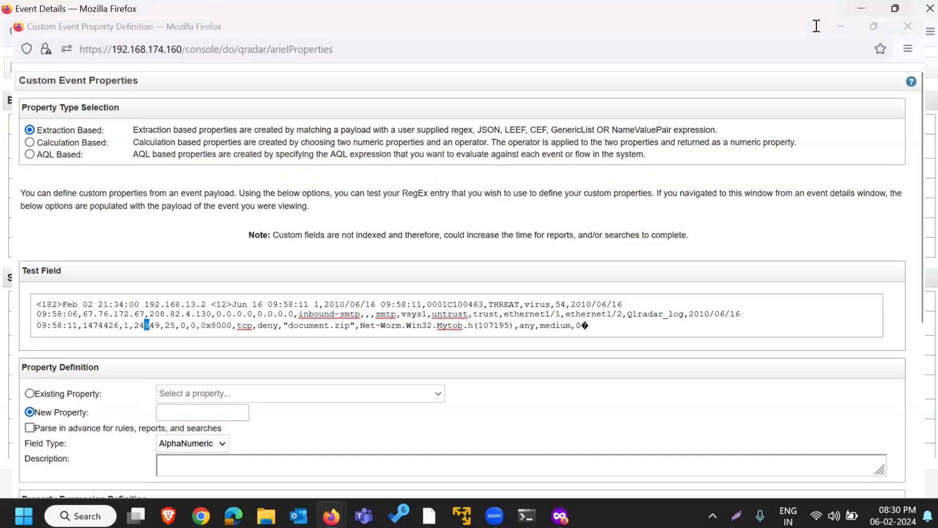
# Go through the remaining events from 67.76.172.67 and compare the denied file names in their payloads.
pyautogui.scroll(-3, 289, 413)
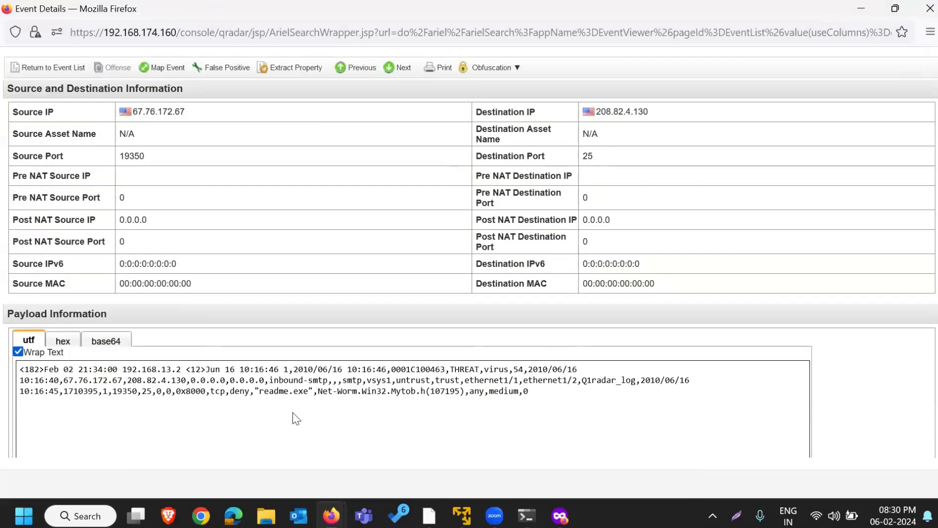
pyautogui.moveTo(226, 391); pyautogui.dragTo(317, 391)
pyautogui.press('F5')
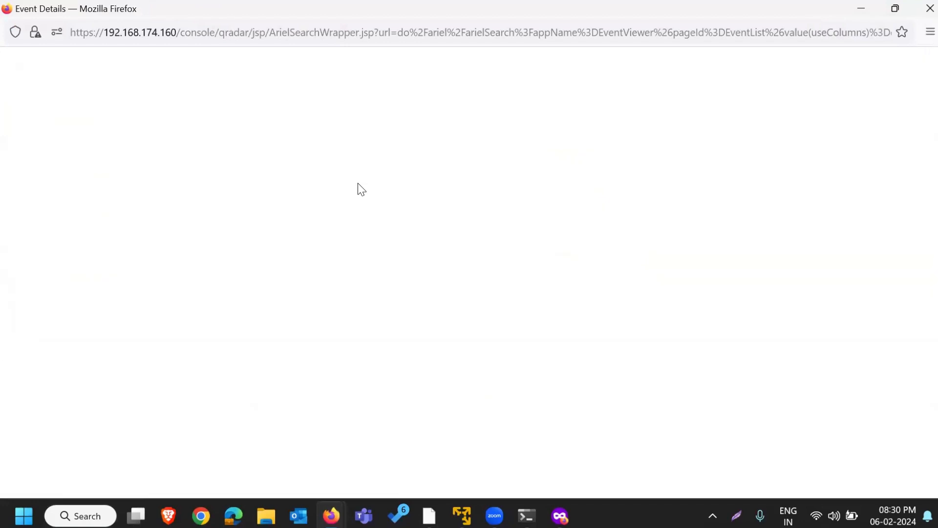
pyautogui.doubleClick(285, 391)
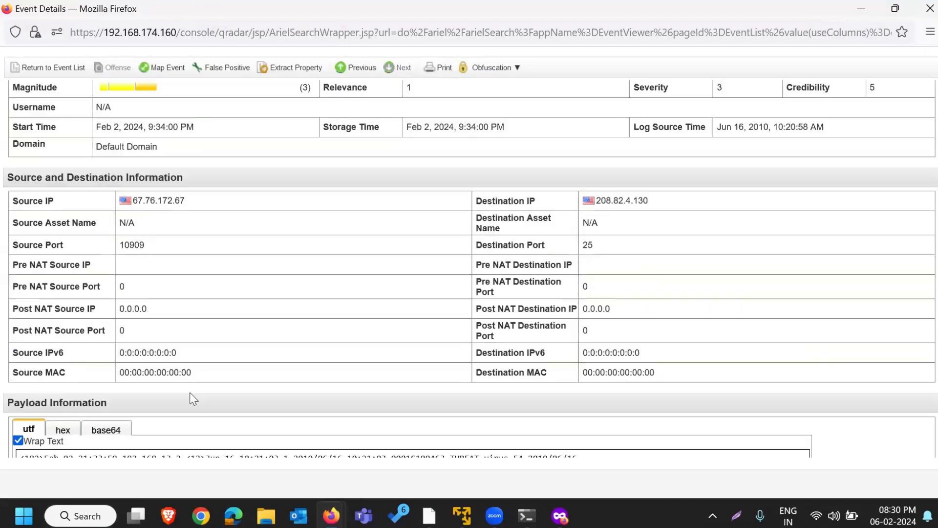
pyautogui.moveTo(230, 389); pyautogui.dragTo(272, 392)
pyautogui.click(271, 403)
pyautogui.scroll(4, 270, 401)
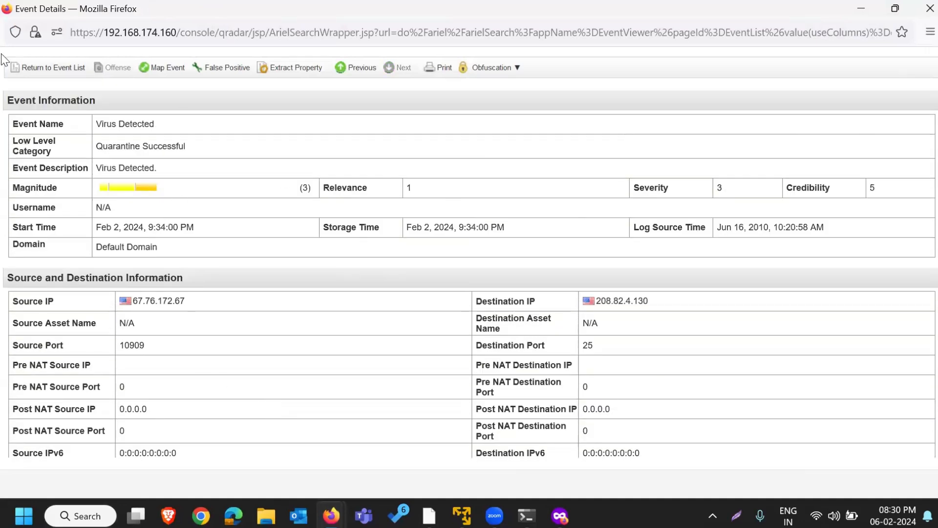
# Open Extract Property for the event with source port 10909 in a maximized window and examine the text preceding body.pif.
pyautogui.click(290, 68)
pyautogui.click(847, 15)
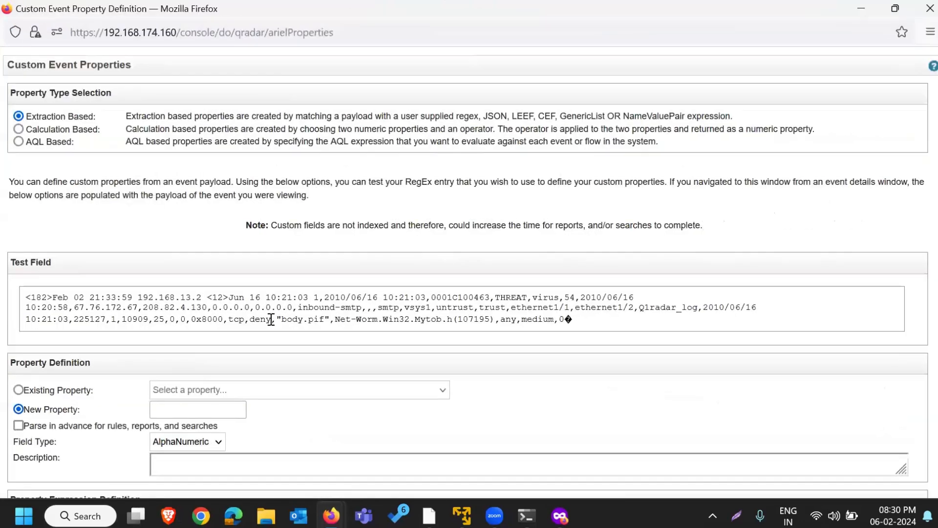
pyautogui.moveTo(282, 320); pyautogui.dragTo(244, 322)
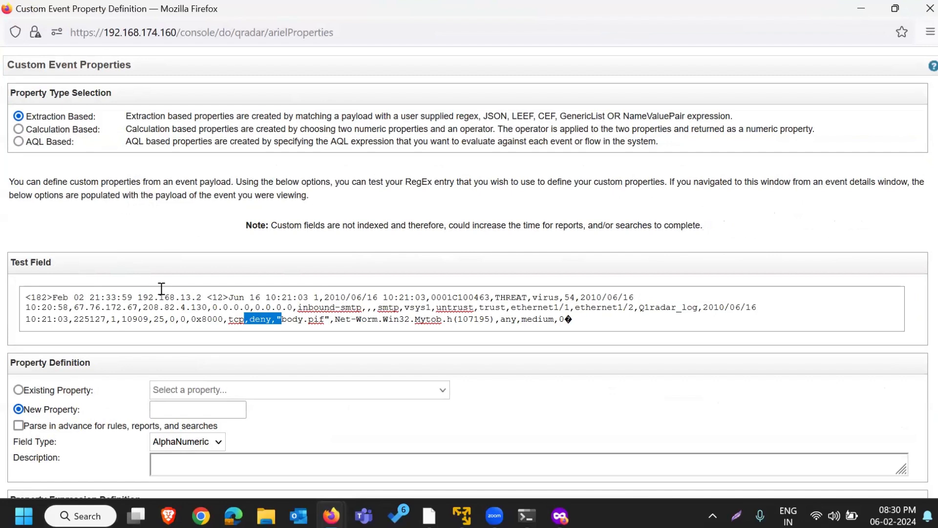
# Name the new custom event property Virus_source.
pyautogui.scroll(-5, 162, 289)
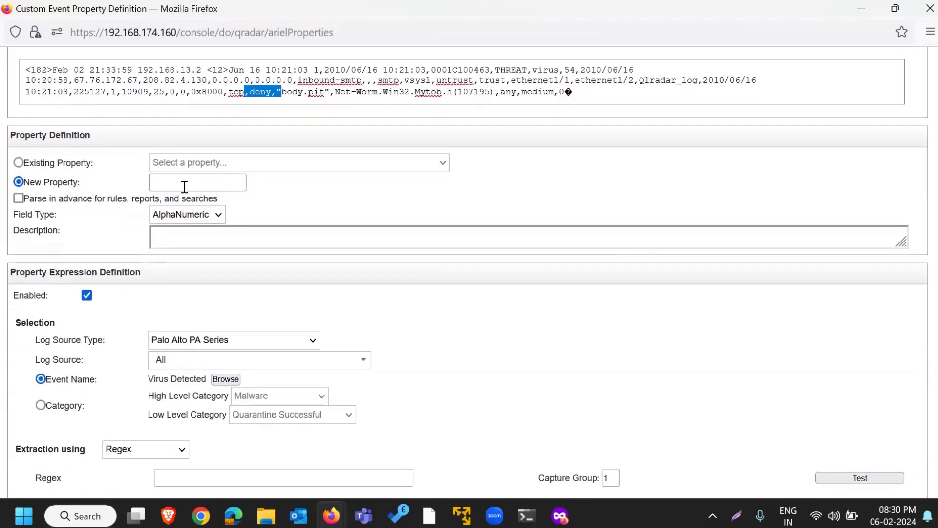
pyautogui.click(174, 184)
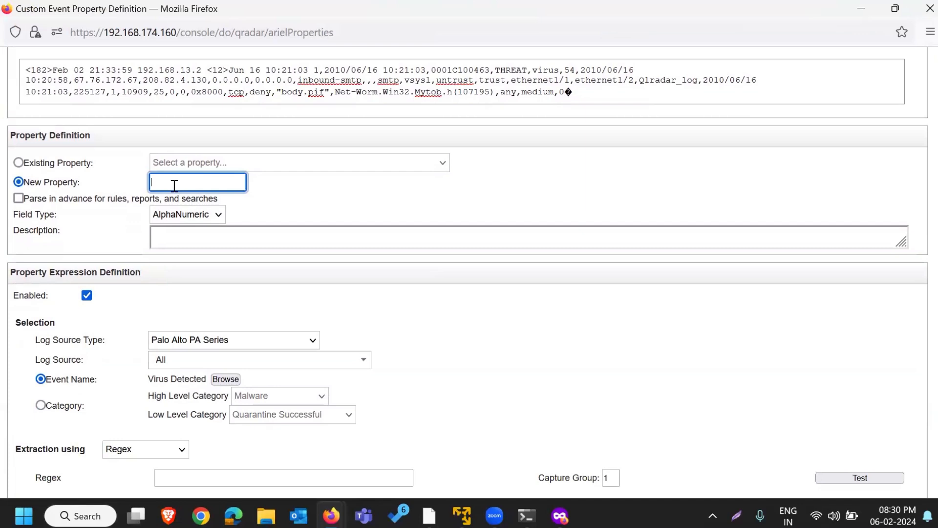
pyautogui.write('V')
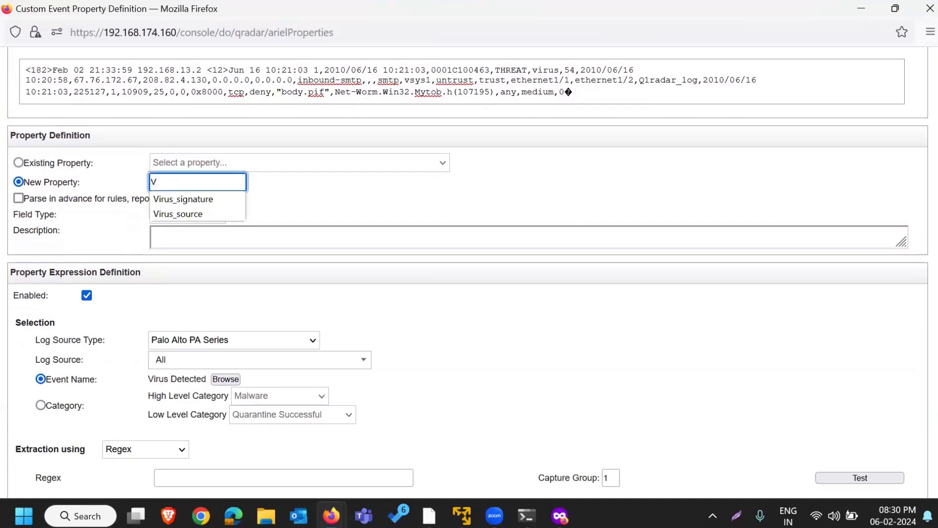
pyautogui.press('Down')
pyautogui.press('Down')
pyautogui.press('Return')
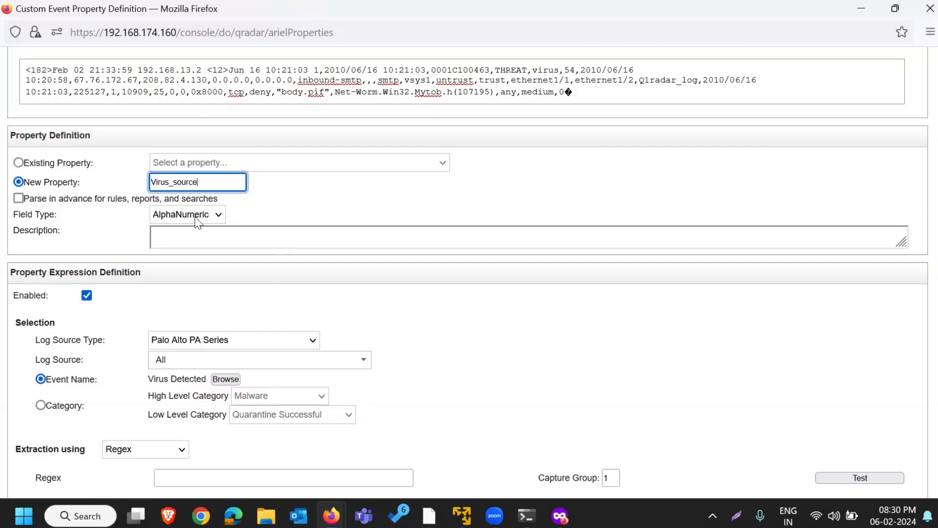
# Start the property's extraction regex with "deny" and check what it matches in the test payload.
pyautogui.scroll(-1, 177, 270)
pyautogui.click(201, 430)
pyautogui.scroll(3, 212, 423)
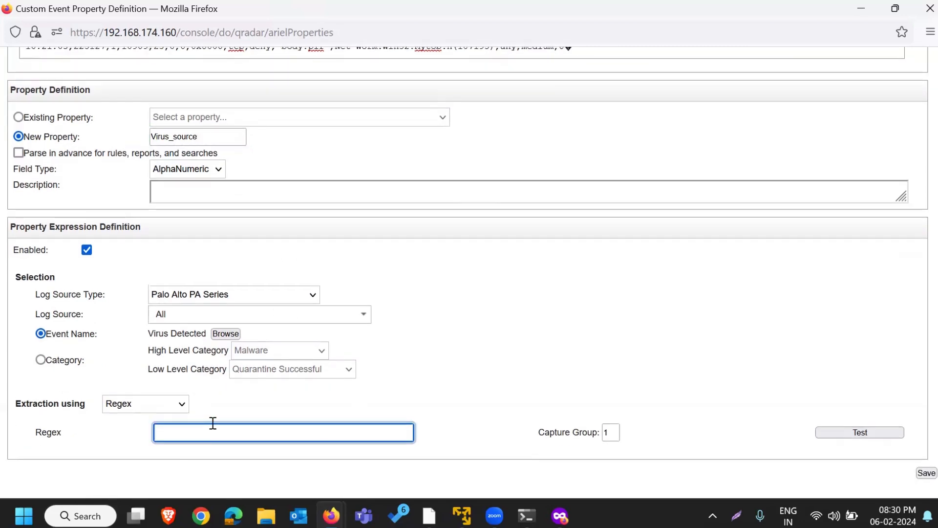
pyautogui.scroll(-3, 318, 266)
pyautogui.write('deny')
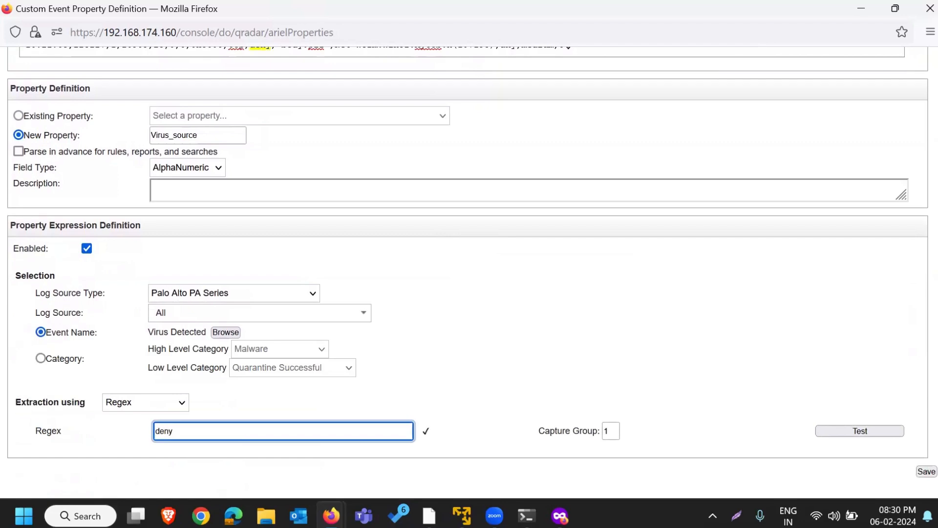
pyautogui.scroll(5, 291, 297)
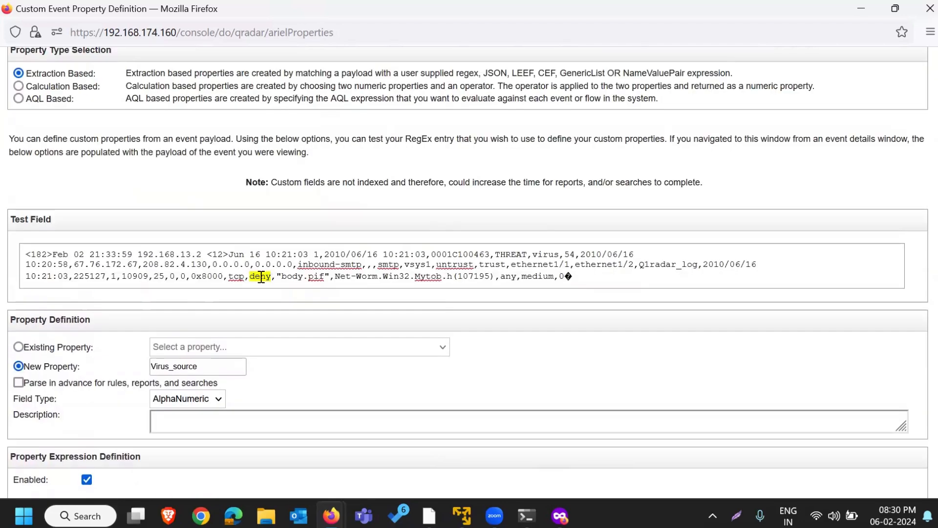
pyautogui.scroll(-5, 293, 301)
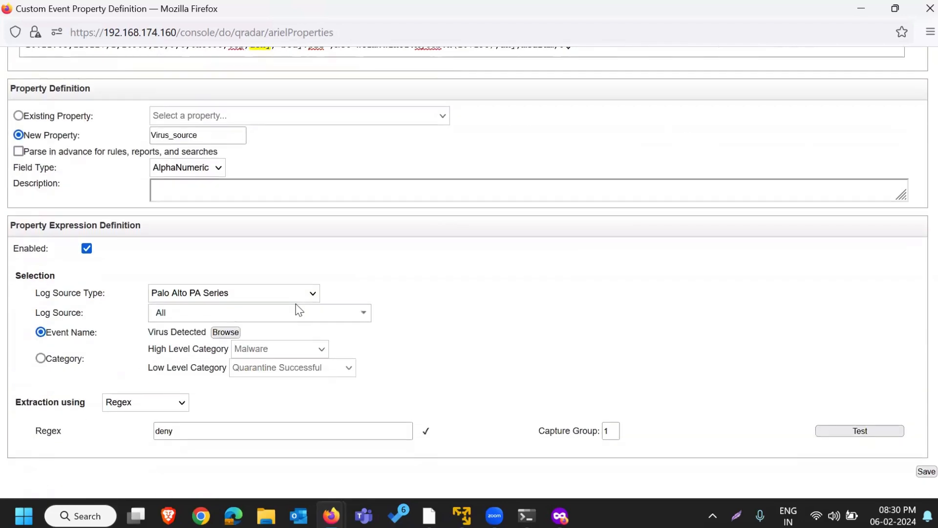
pyautogui.scroll(5, 230, 460)
pyautogui.scroll(-5, 218, 462)
# Complete the regex as deny,"(.*?)", to capture the quoted file name after the deny action.
pyautogui.click(208, 433)
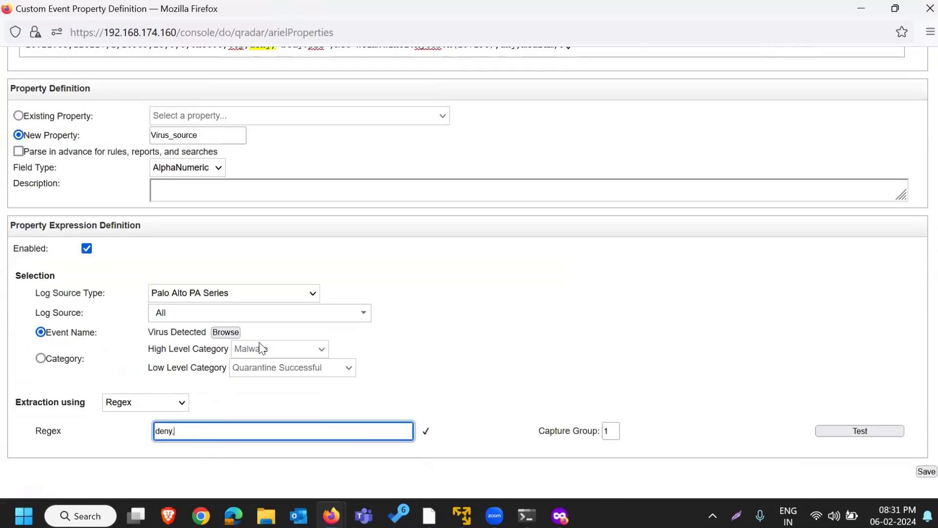
pyautogui.write(',')
pyautogui.hotkey('ctrl', '-')
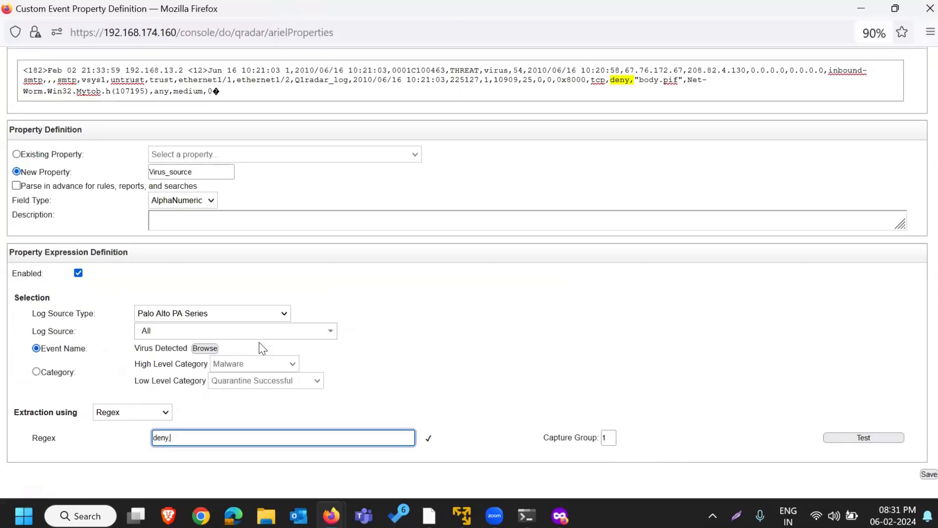
pyautogui.click(693, 107)
pyautogui.click(230, 432)
pyautogui.write('"')
pyautogui.write('"')
pyautogui.write('()')
pyautogui.write('.*')
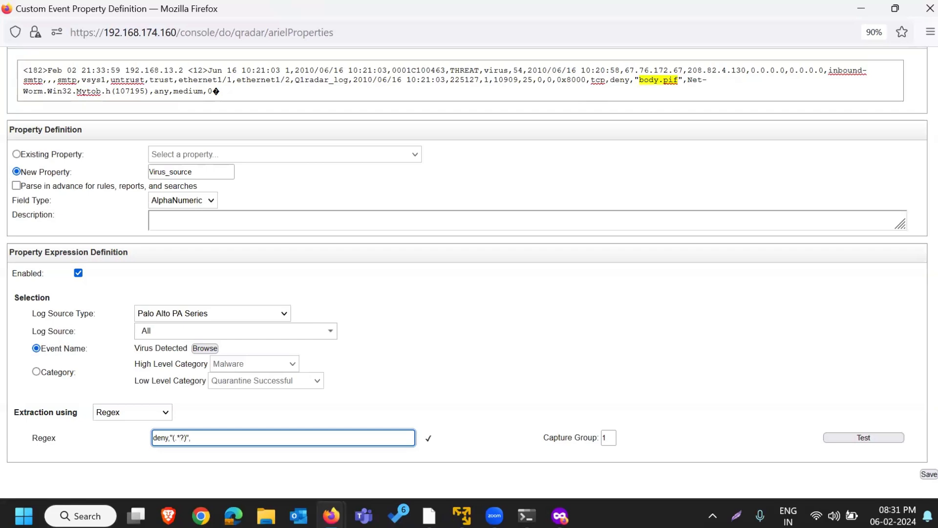
# Check the captured file name body.pif in the payload and test the regex with capture group 1.
pyautogui.moveTo(639, 81)
pyautogui.mouseDown()
pyautogui.moveTo(673, 80)
pyautogui.moveTo(649, 81)
pyautogui.mouseUp()
pyautogui.click(721, 99)
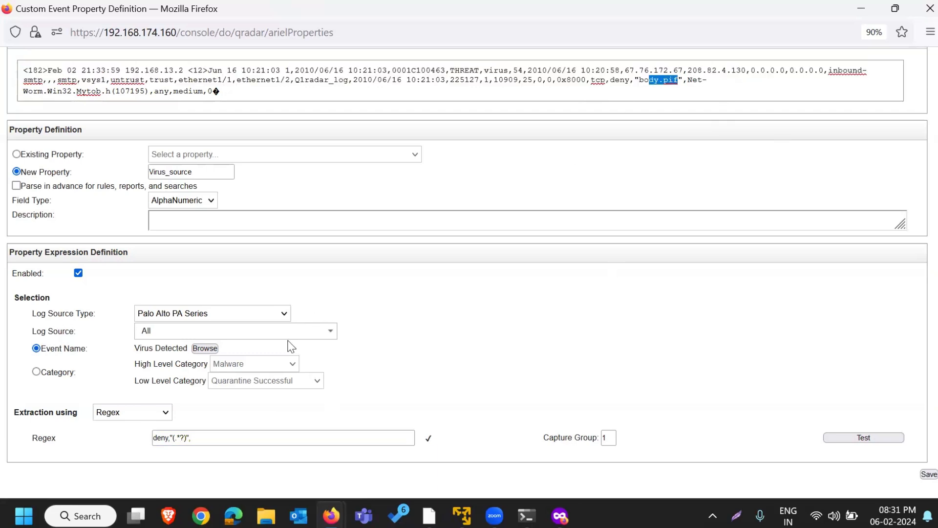
pyautogui.click(234, 442)
pyautogui.click(890, 440)
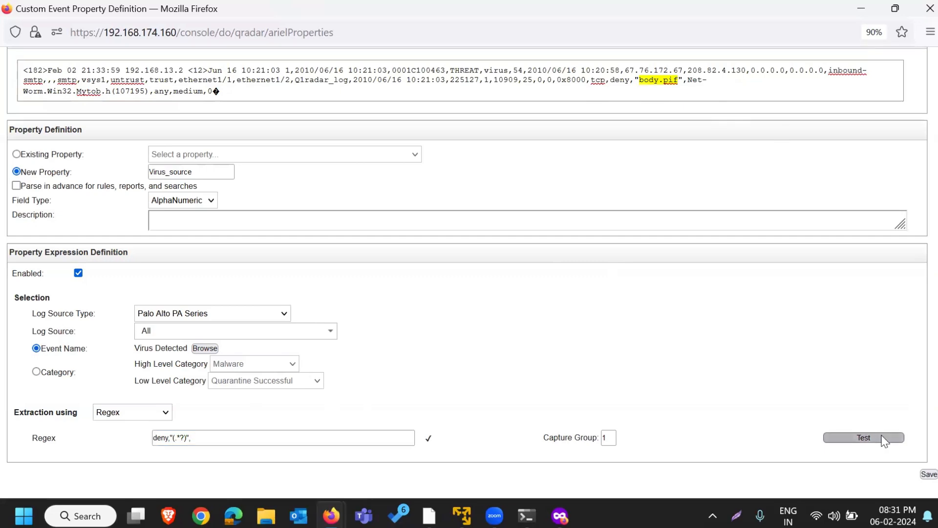
# Check the matched text reported by the regex test, close the message and save the Virus_source property.
pyautogui.moveTo(338, 262); pyautogui.dragTo(401, 296)
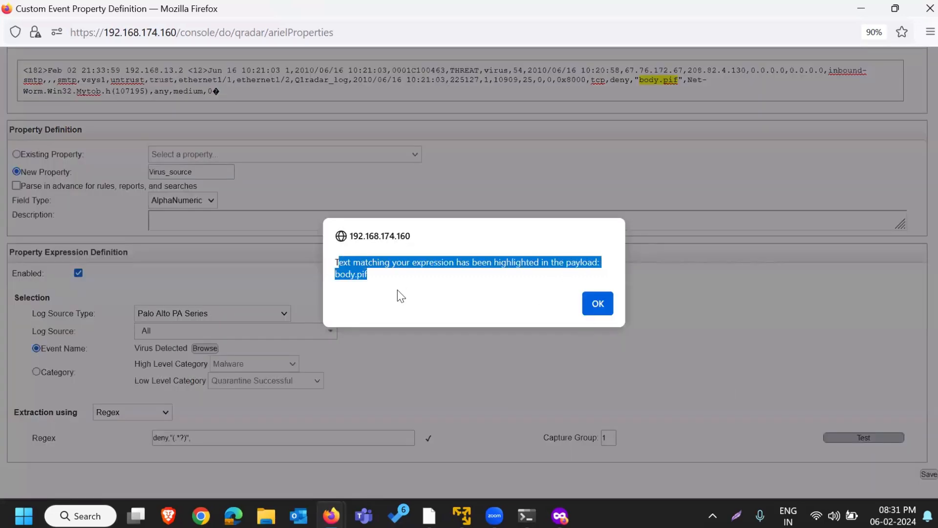
pyautogui.click(597, 303)
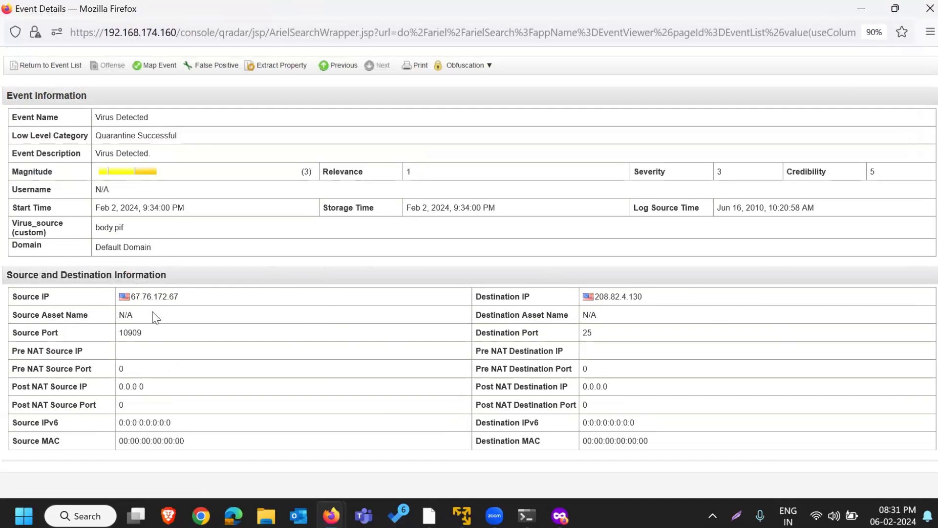
# Check the new Virus_source custom field and its extracted value in the Virus Detected event's information.
pyautogui.moveTo(12, 232)
pyautogui.mouseDown()
pyautogui.moveTo(57, 234)
pyautogui.moveTo(15, 228)
pyautogui.moveTo(13, 218)
pyautogui.mouseUp()
pyautogui.click(56, 236)
pyautogui.click(11, 229)
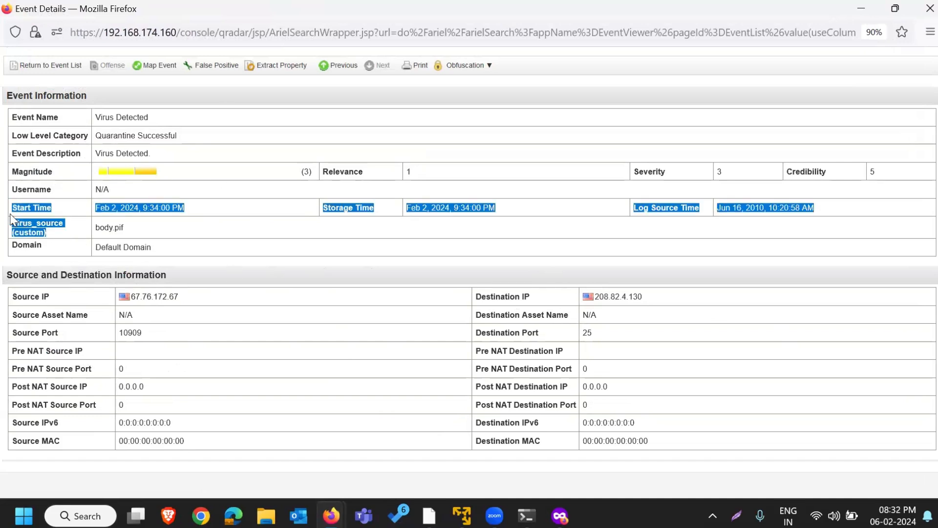
pyautogui.click(29, 221)
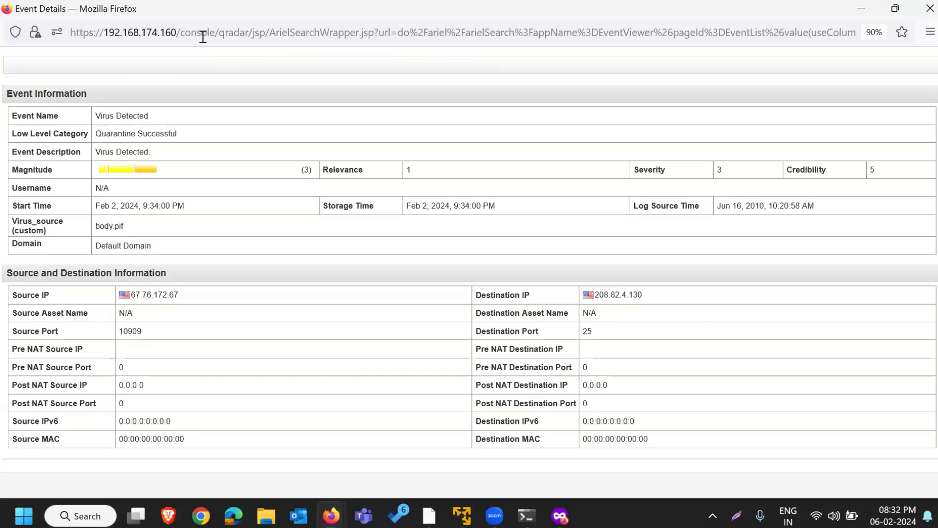
pyautogui.moveTo(95, 228)
pyautogui.mouseDown()
pyautogui.moveTo(153, 233)
pyautogui.moveTo(82, 228)
pyautogui.mouseUp()
pyautogui.click(153, 233)
# Open the previous Virus Detected event and compare its Virus_source value with the file name in its payload.
pyautogui.click(339, 65)
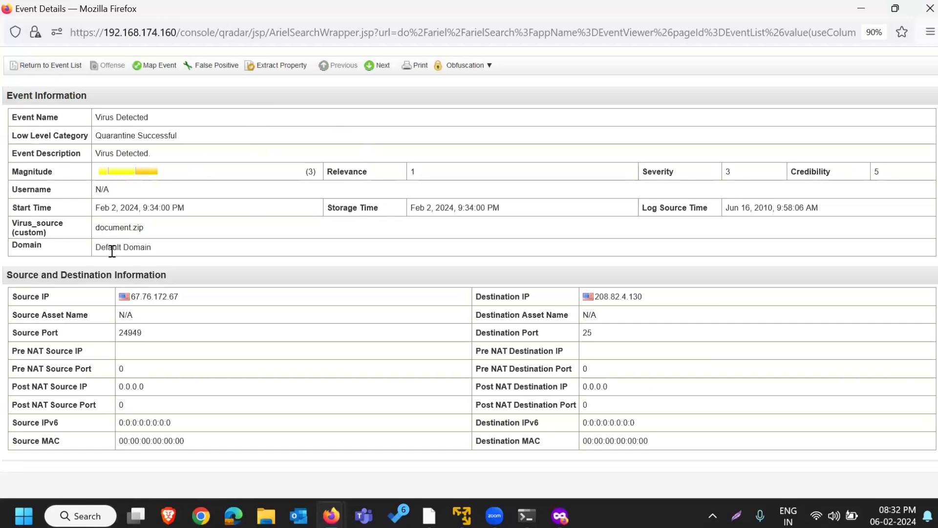
pyautogui.moveTo(62, 235); pyautogui.dragTo(12, 217)
pyautogui.click(262, 250)
pyautogui.scroll(-3, 262, 250)
pyautogui.scroll(-3, 262, 257)
pyautogui.scroll(6, 331, 310)
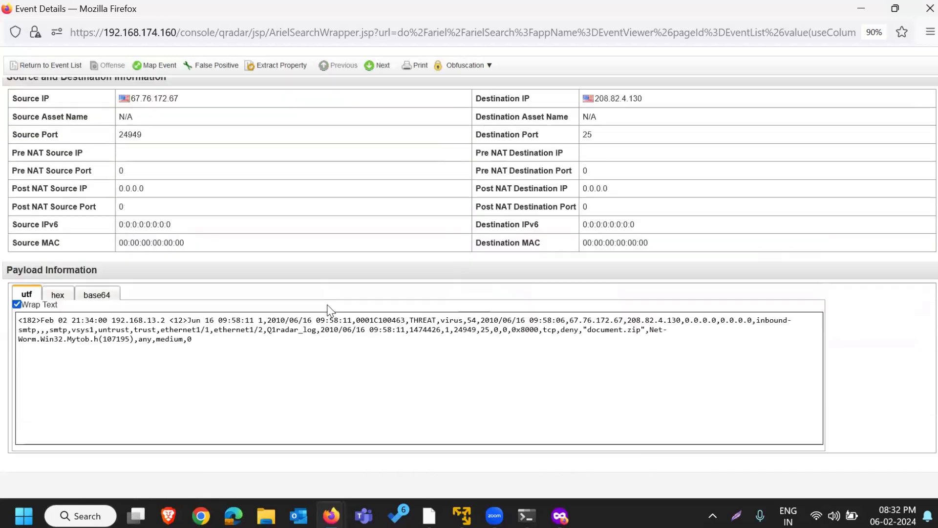